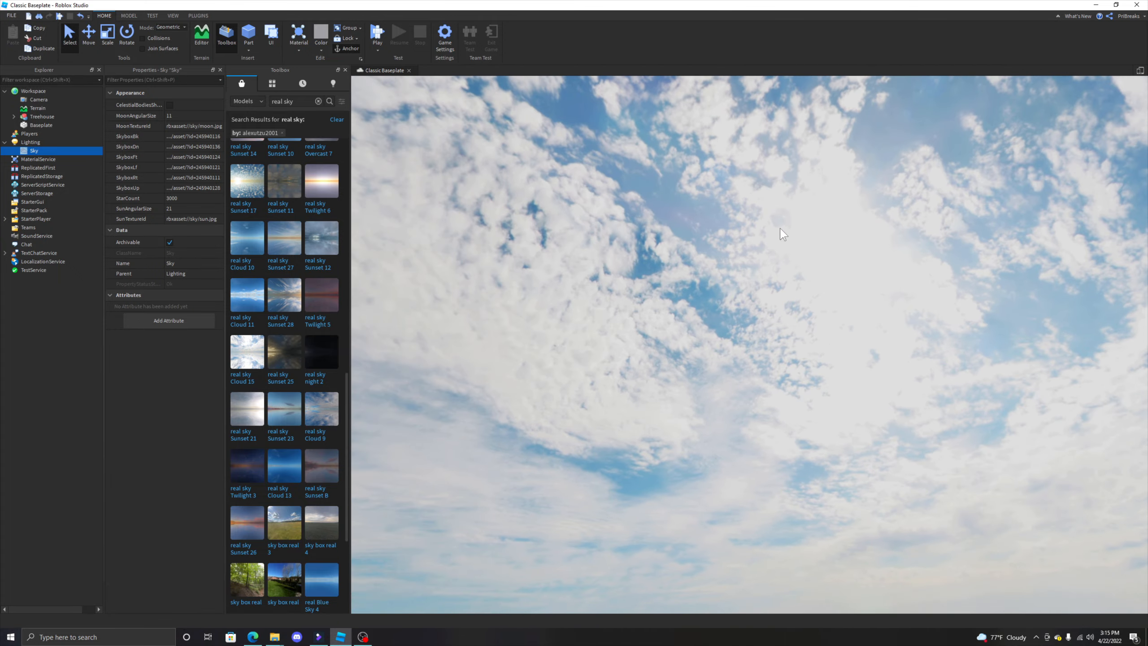
Reposition the sun in the sky using the sun tool of the Celestial Body Dragger plugin
right_drag(767, 248, 786, 249)
click(193, 14)
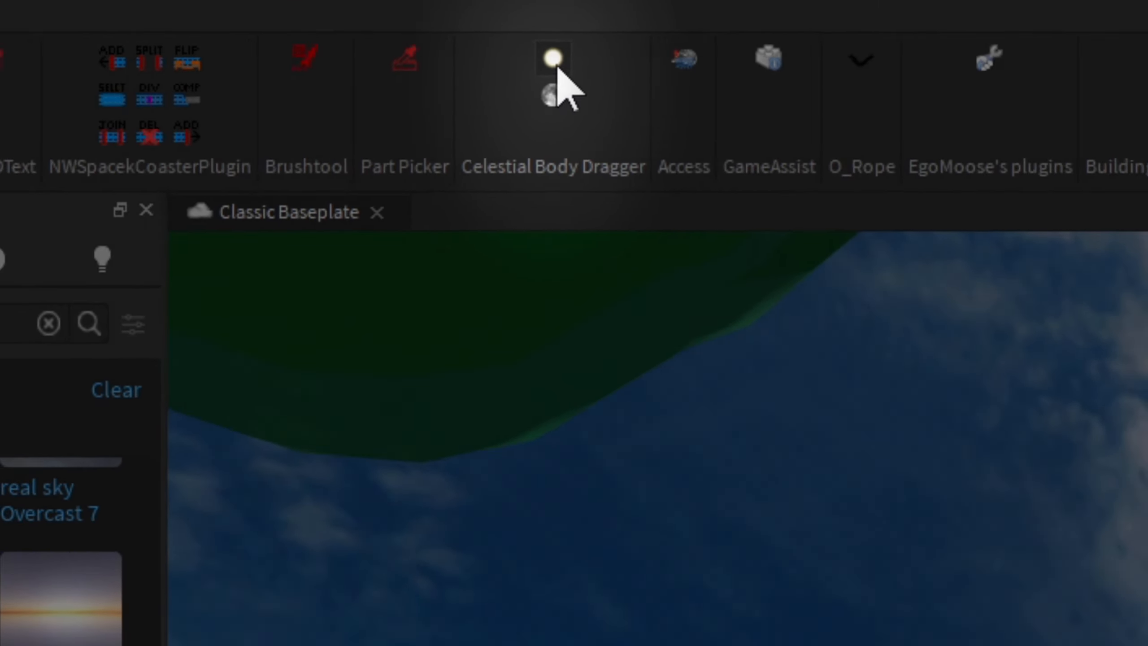
click(563, 61)
drag(679, 325, 547, 351)
right_drag(640, 334, 779, 331)
right_drag(817, 294, 773, 367)
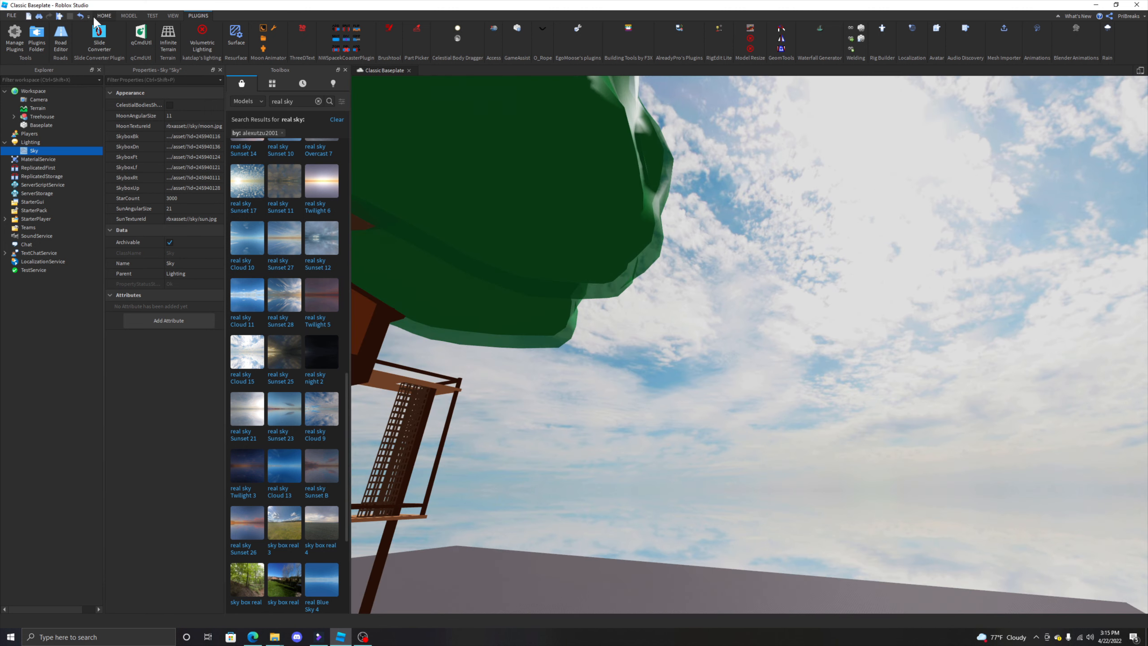
click(105, 16)
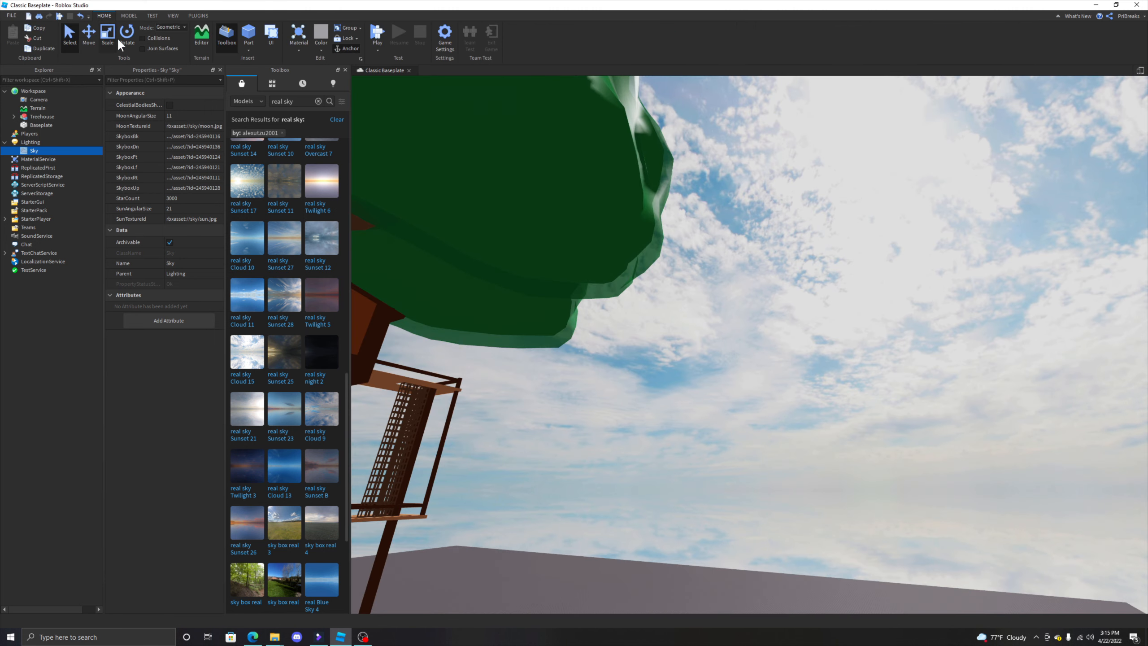
Set the Brightness of the Lighting service to 10 and check the treehouse platform's shading
click(27, 142)
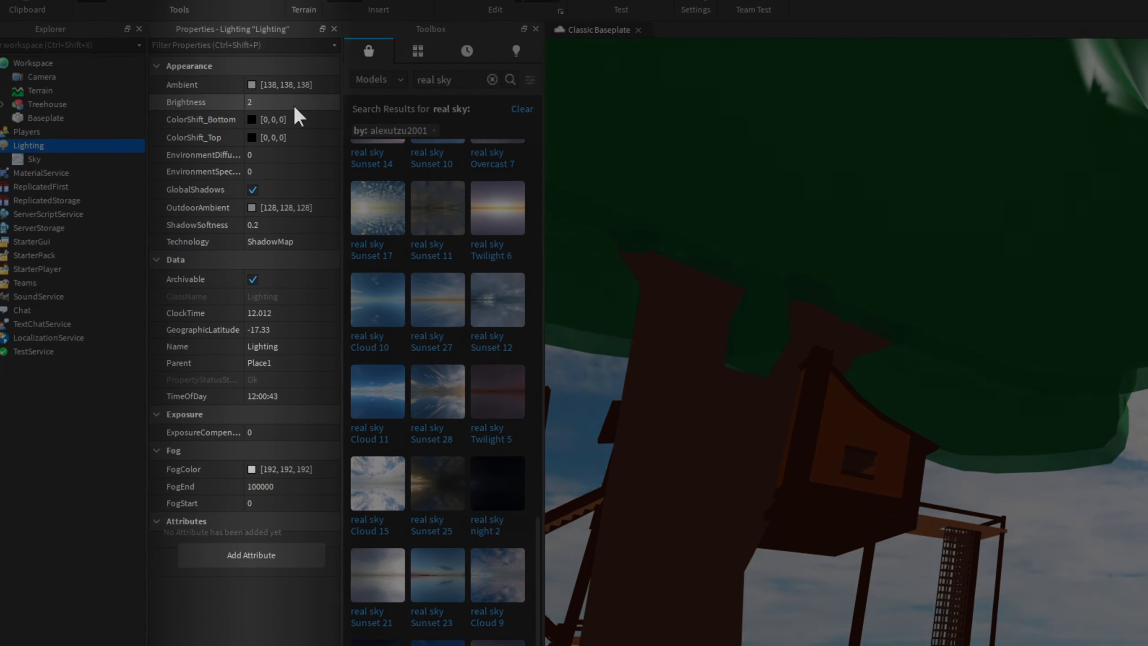
click(295, 107)
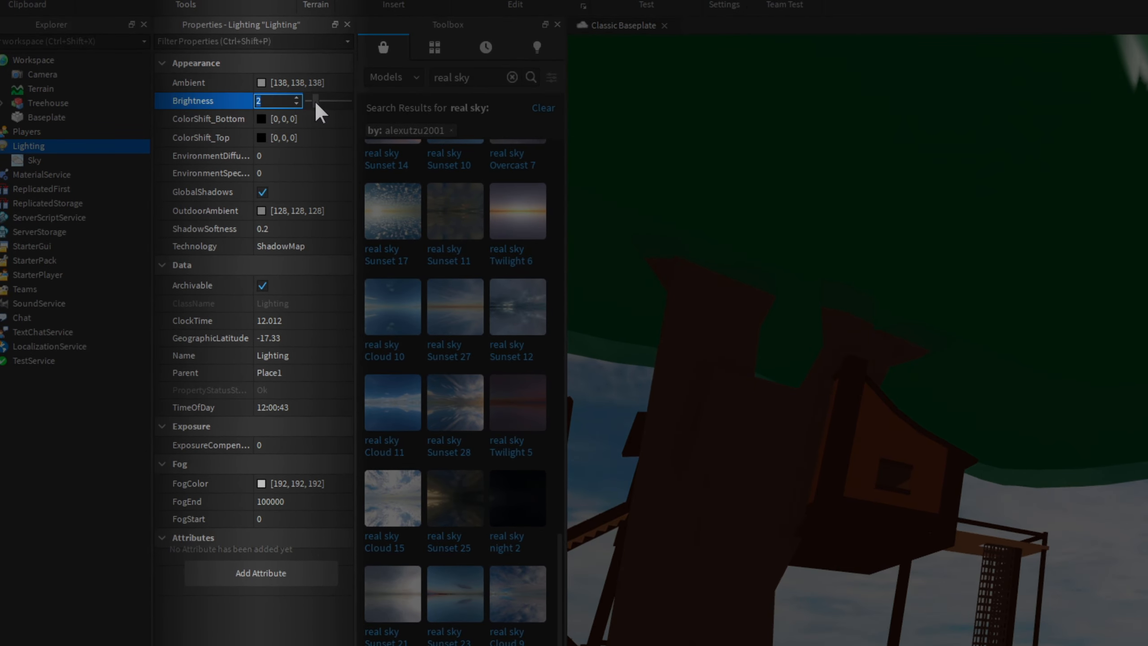
drag(314, 100, 441, 106)
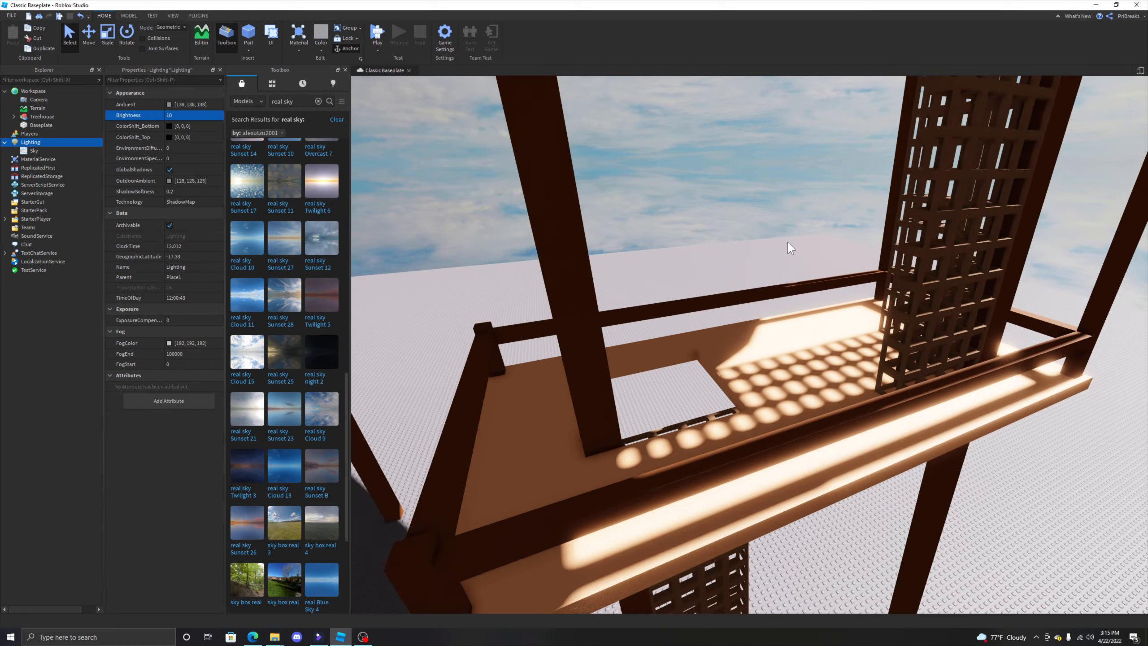
key(w)
right_drag(788, 241, 787, 242)
key(s)
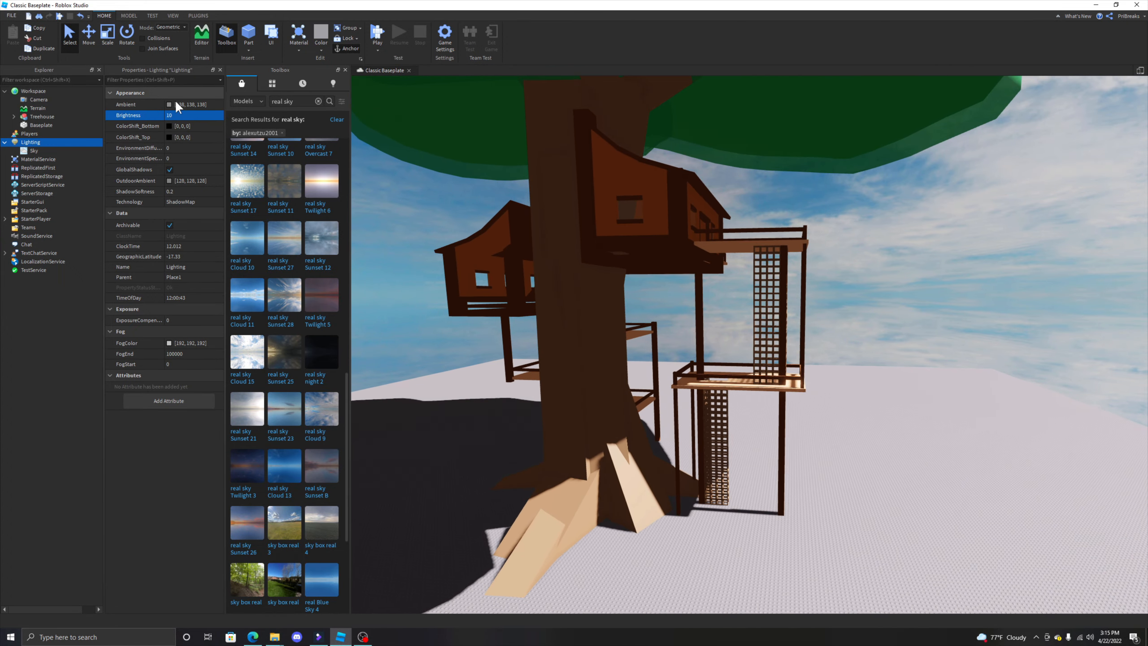
Switch the Technology of the Lighting service to Future
click(190, 202)
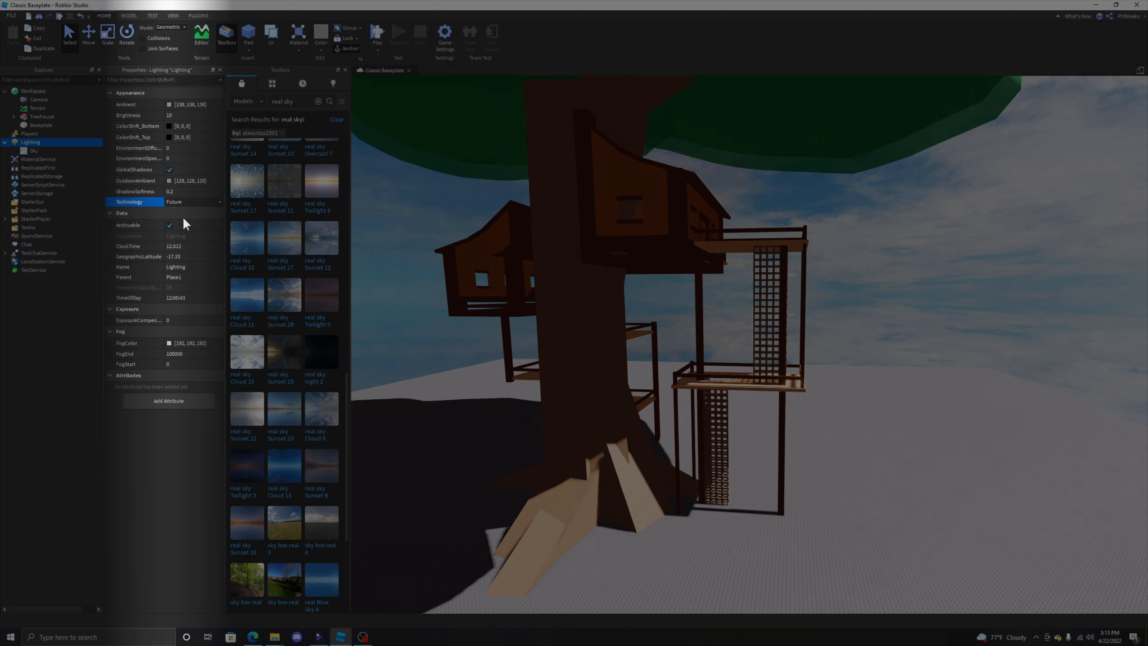
click(183, 216)
right_drag(639, 281, 639, 280)
key(s)
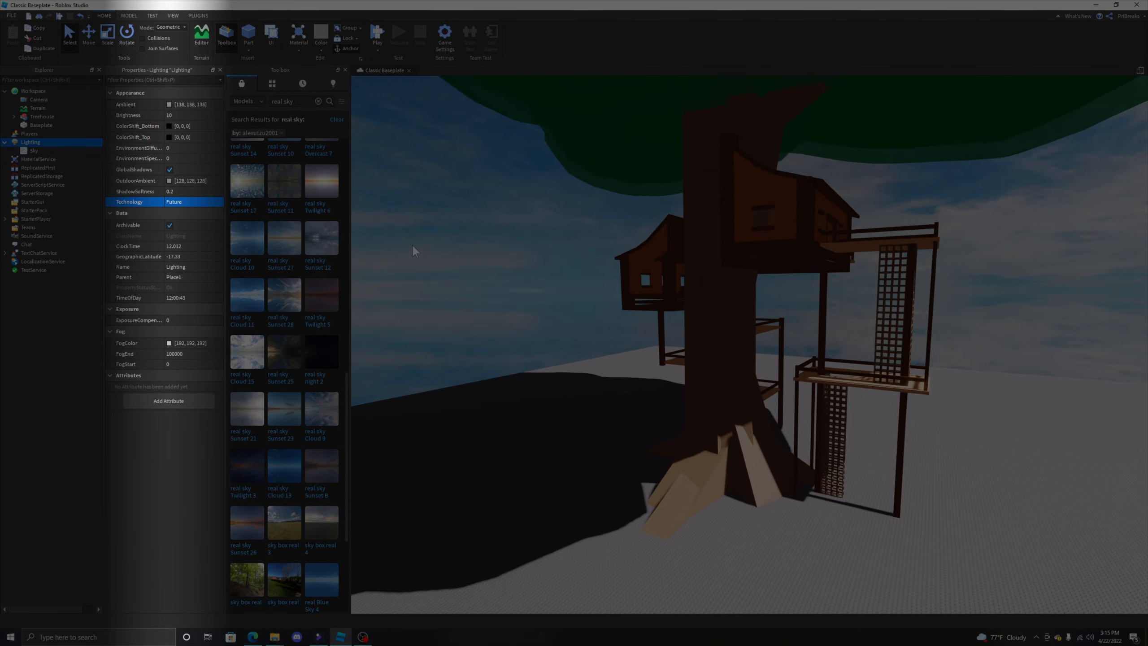
Set Lighting's environment specular and environment diffuse scales both to 1
click(146, 160)
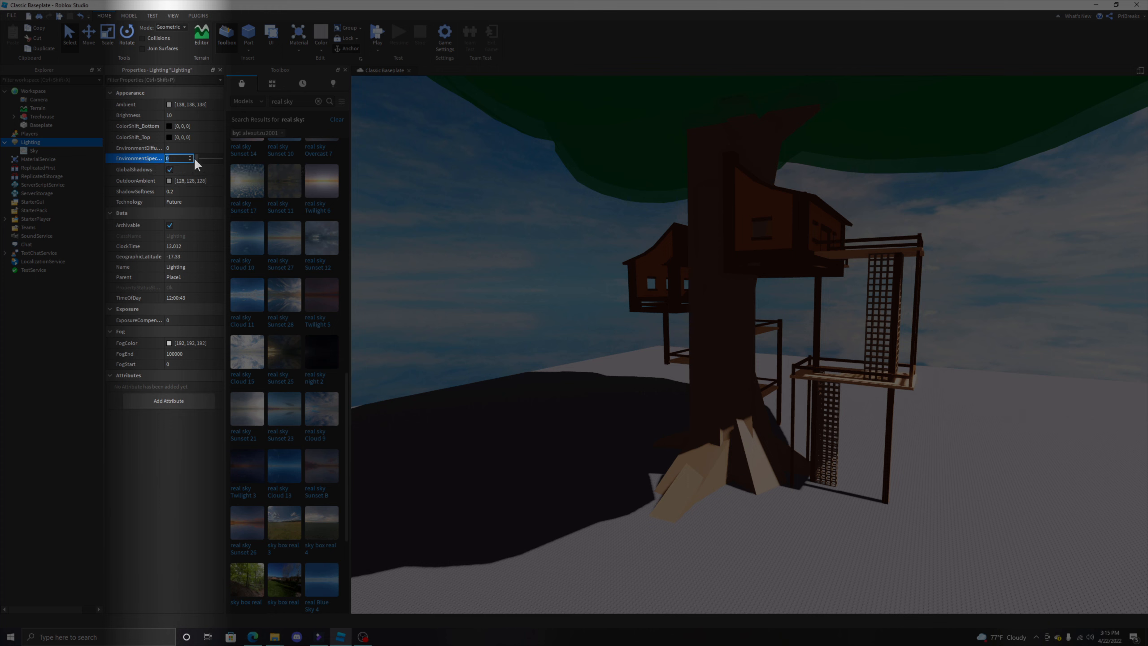
drag(195, 158, 317, 166)
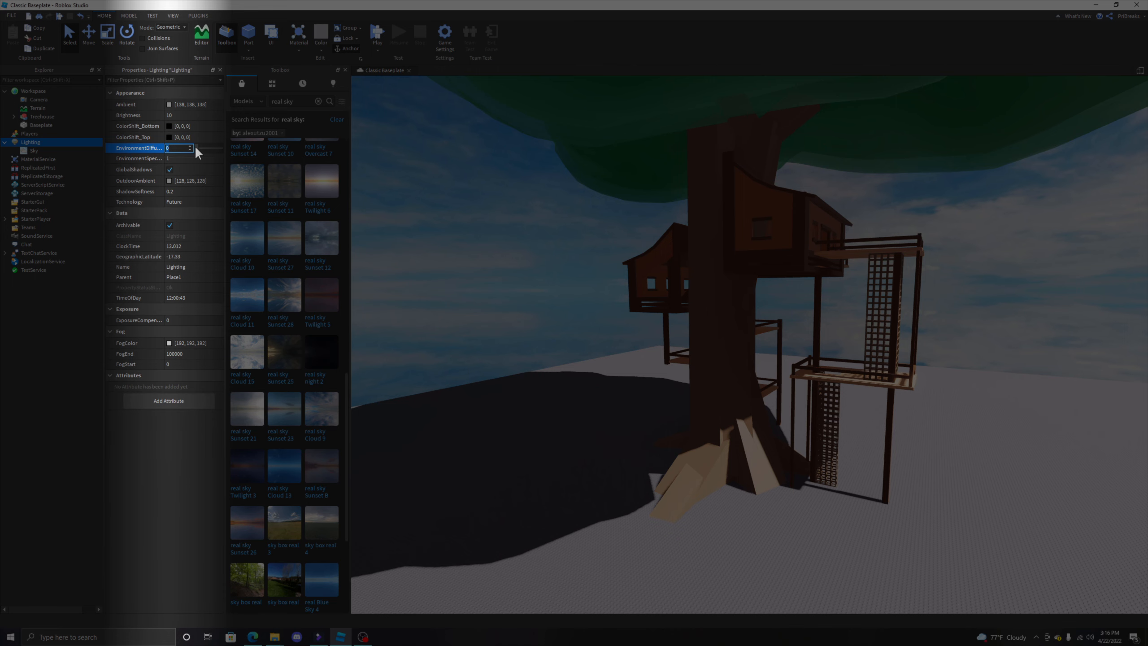
drag(194, 145, 228, 149)
key(w)
right_drag(536, 236, 536, 236)
key(s)
key(a)
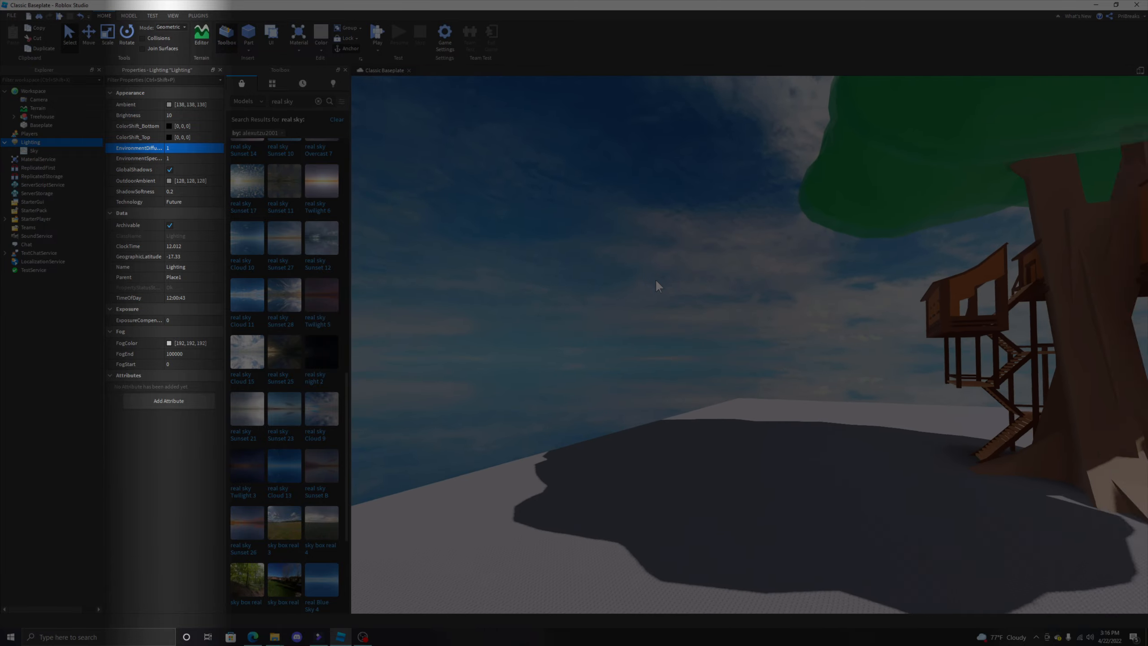
key(d)
key(w)
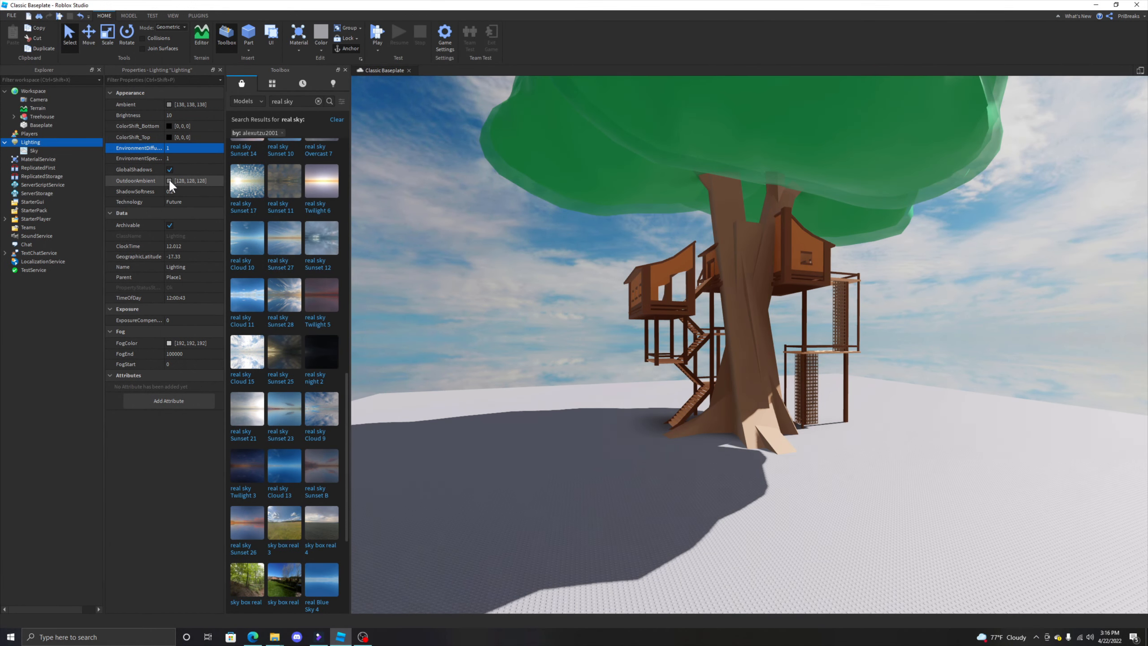
Set Lighting's OutdoorAmbient colour to black (0, 0, 0) and its Ambient colour to grey (108, 108, 108)
click(169, 181)
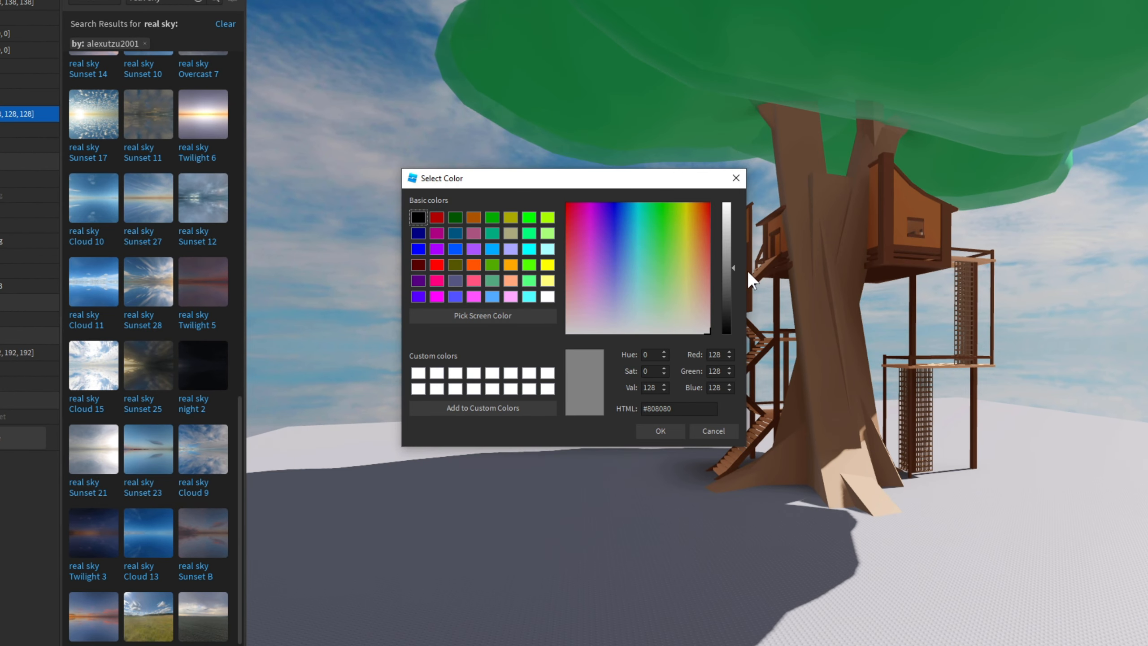
drag(731, 277, 731, 332)
click(660, 431)
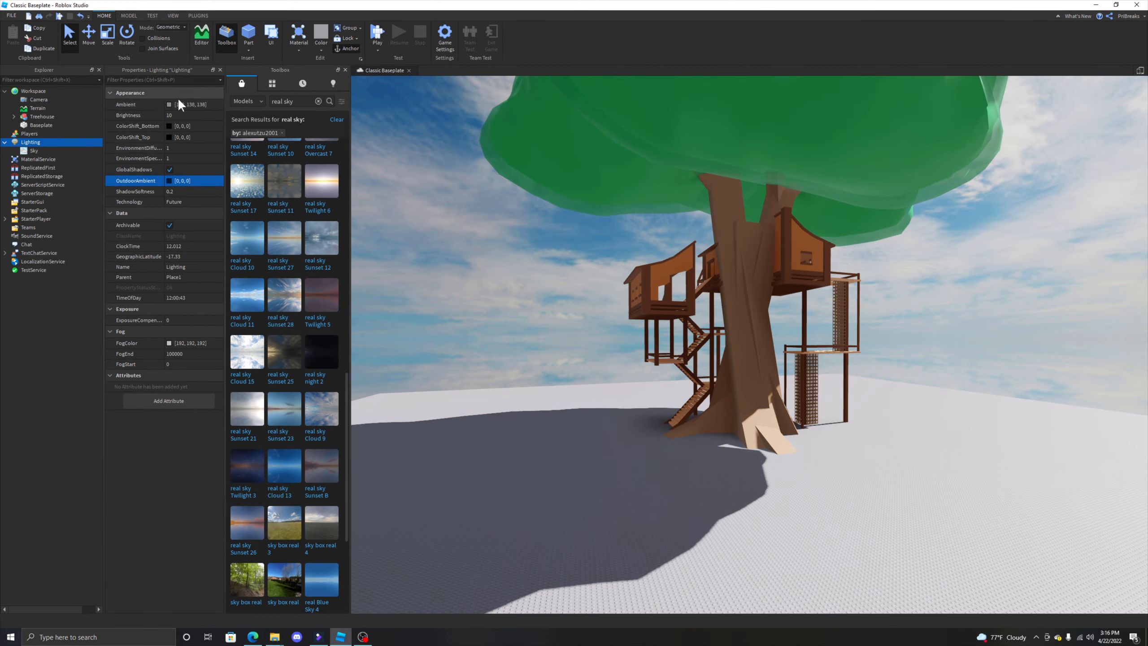
click(170, 105)
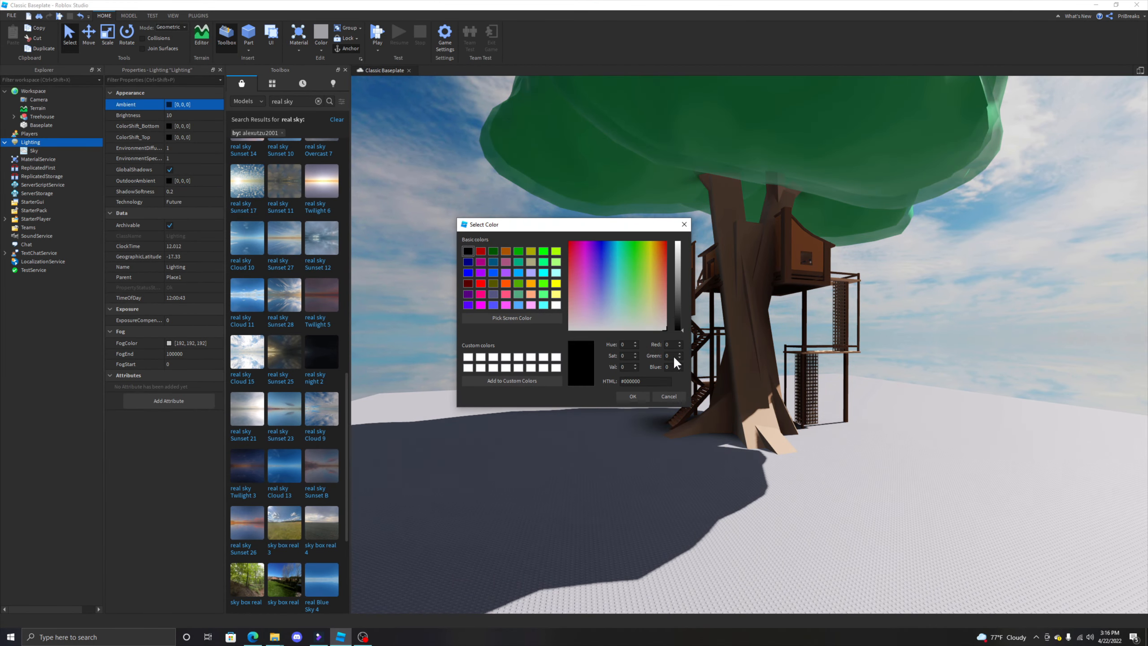
drag(672, 330, 678, 291)
click(627, 397)
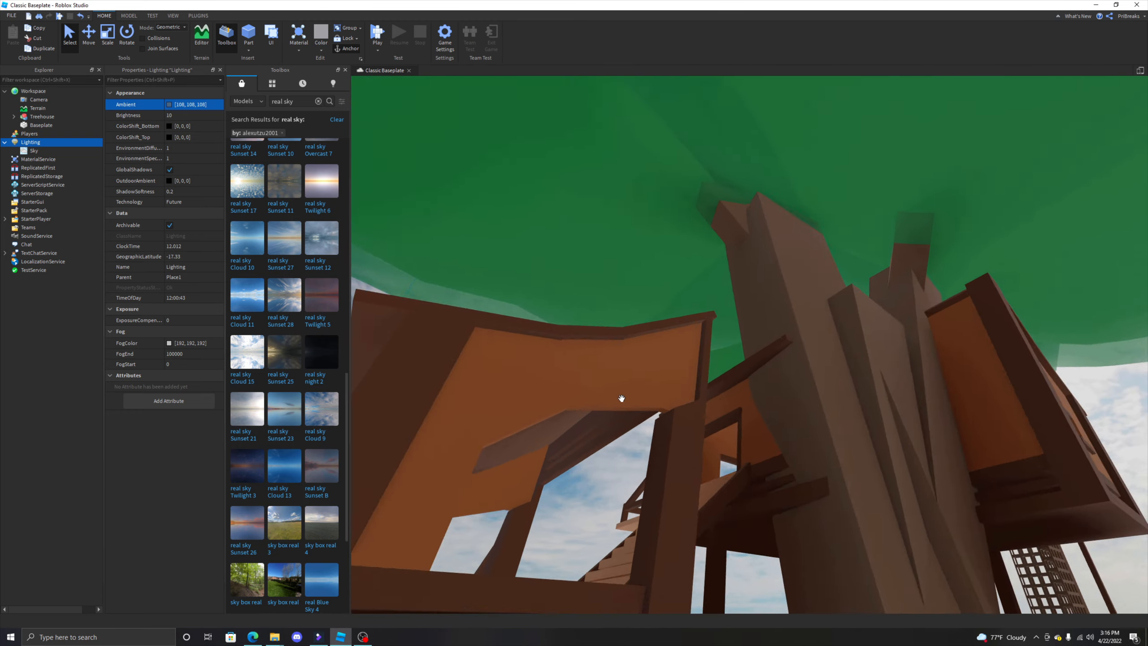
Set the ShadowSoftness of the Lighting service to 0.04
click(200, 192)
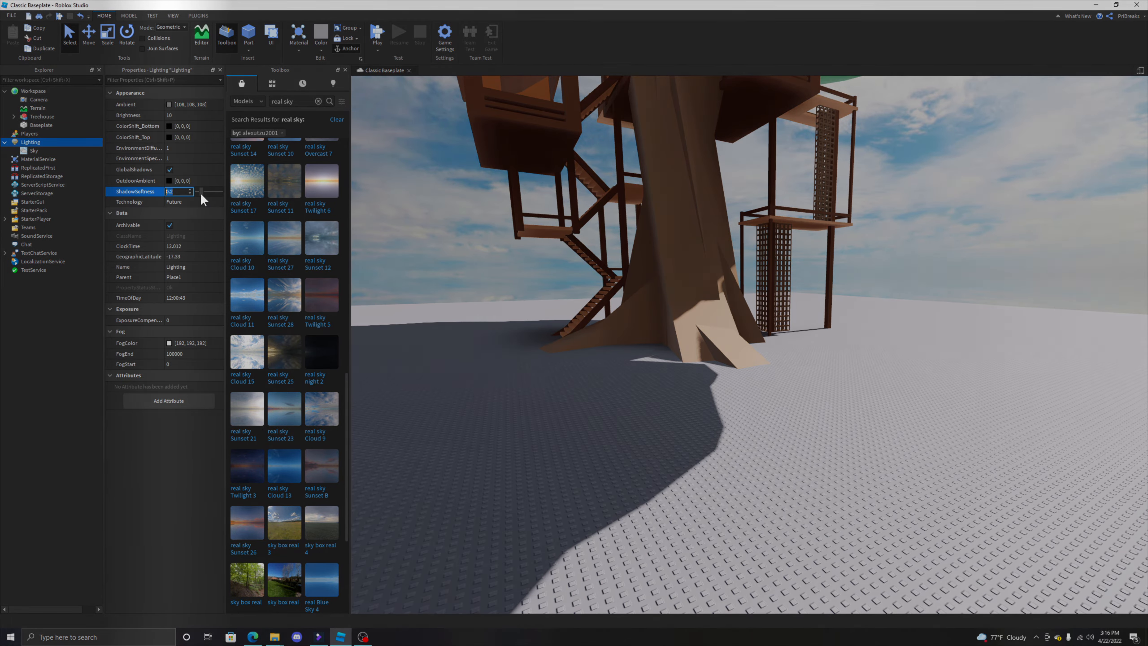
text(0.18)
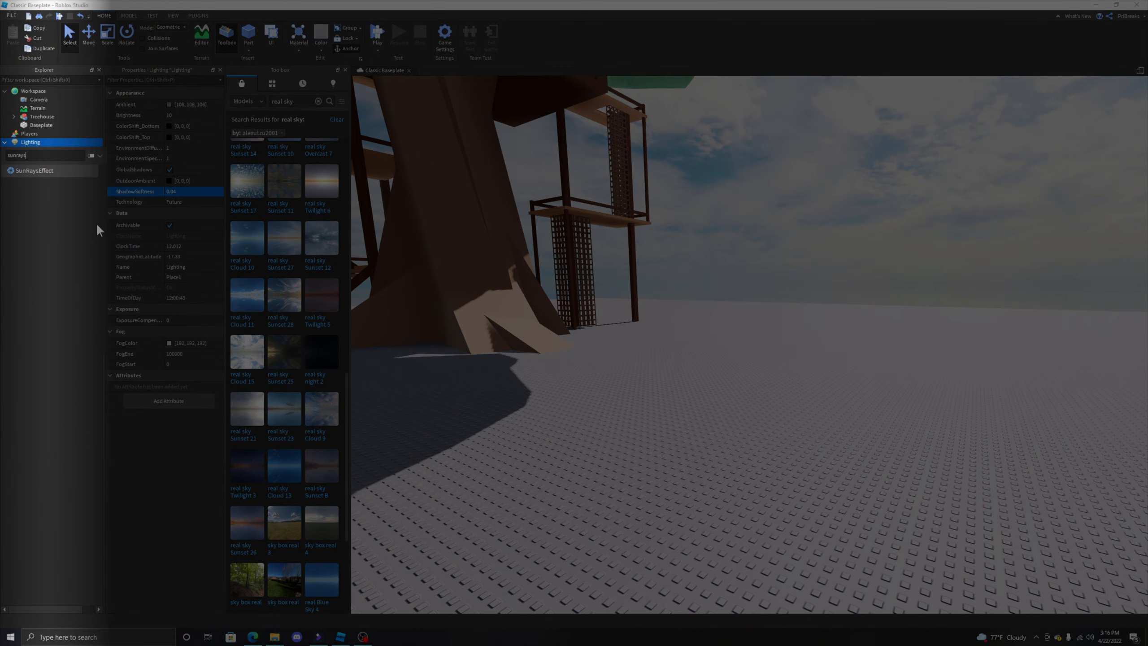
Insert a SunRaysEffect into Lighting and check the rays around the tree's foliage
click(43, 170)
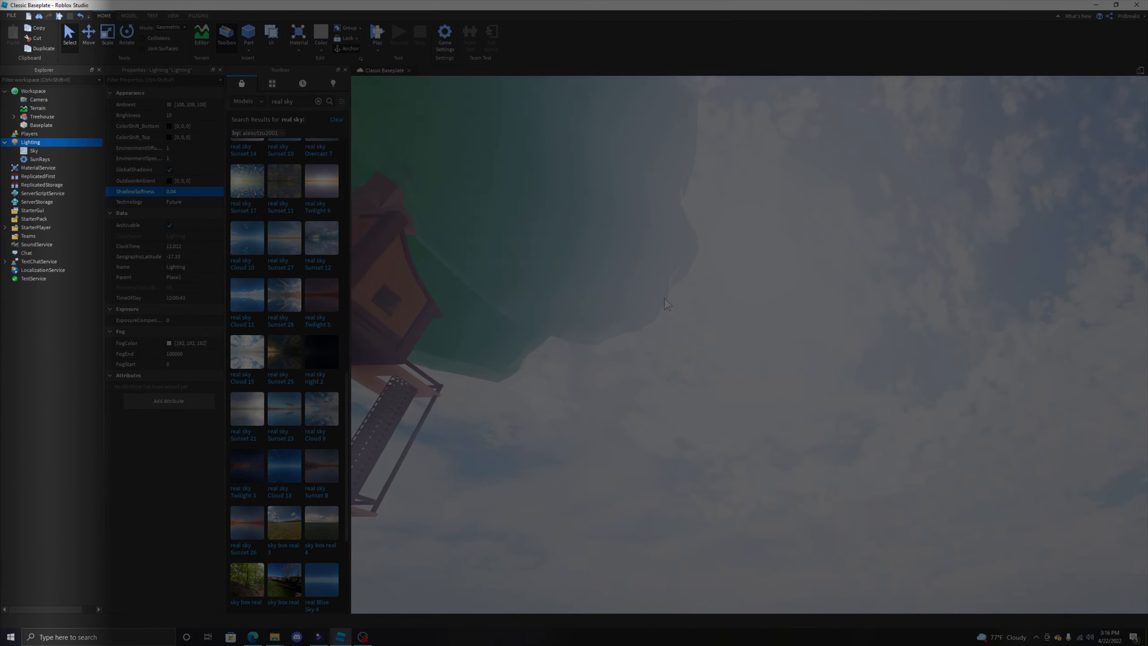
right_drag(664, 299, 666, 302)
key(d)
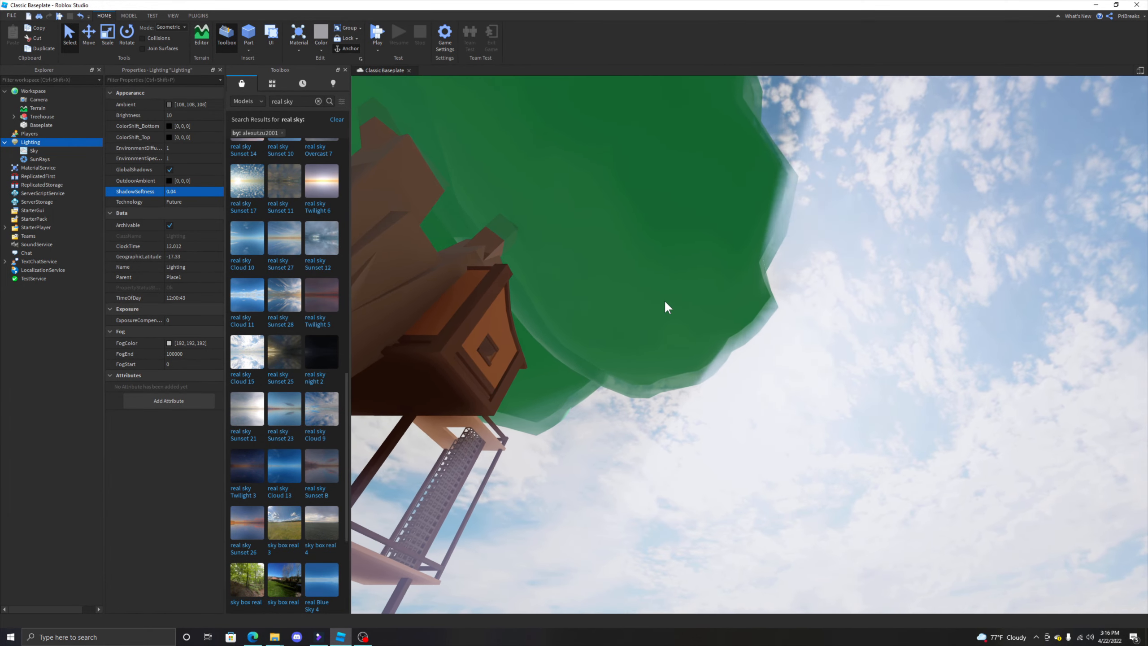
key(a)
key(d)
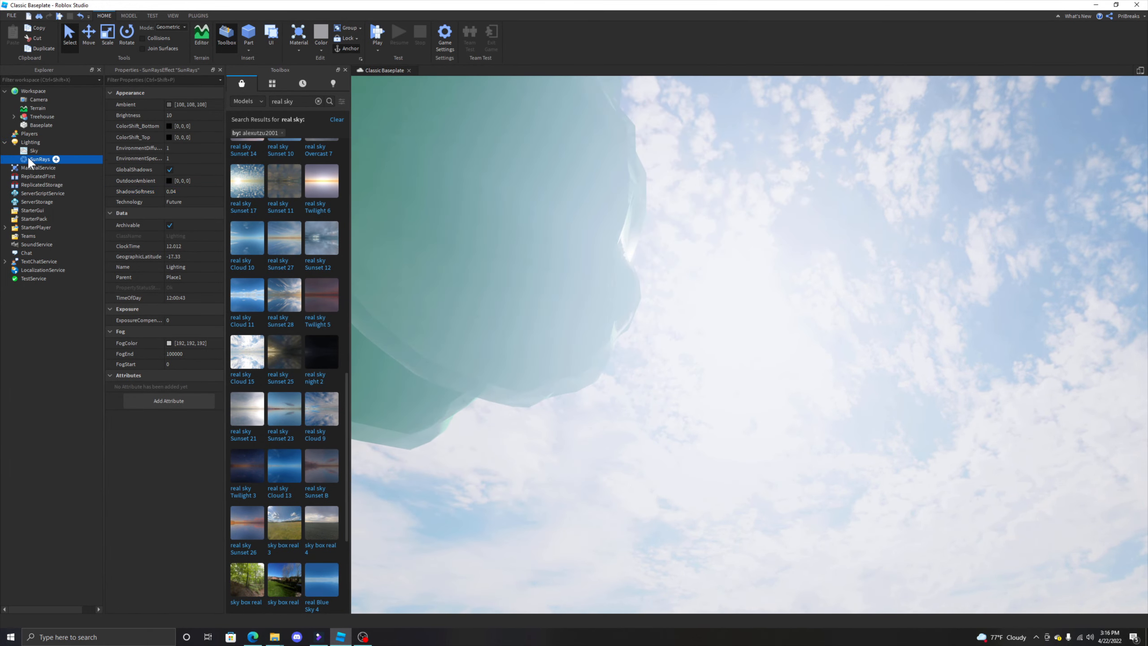
Set the Intensity of the SunRays effect to 0.071
click(27, 158)
click(198, 180)
drag(197, 179, 200, 181)
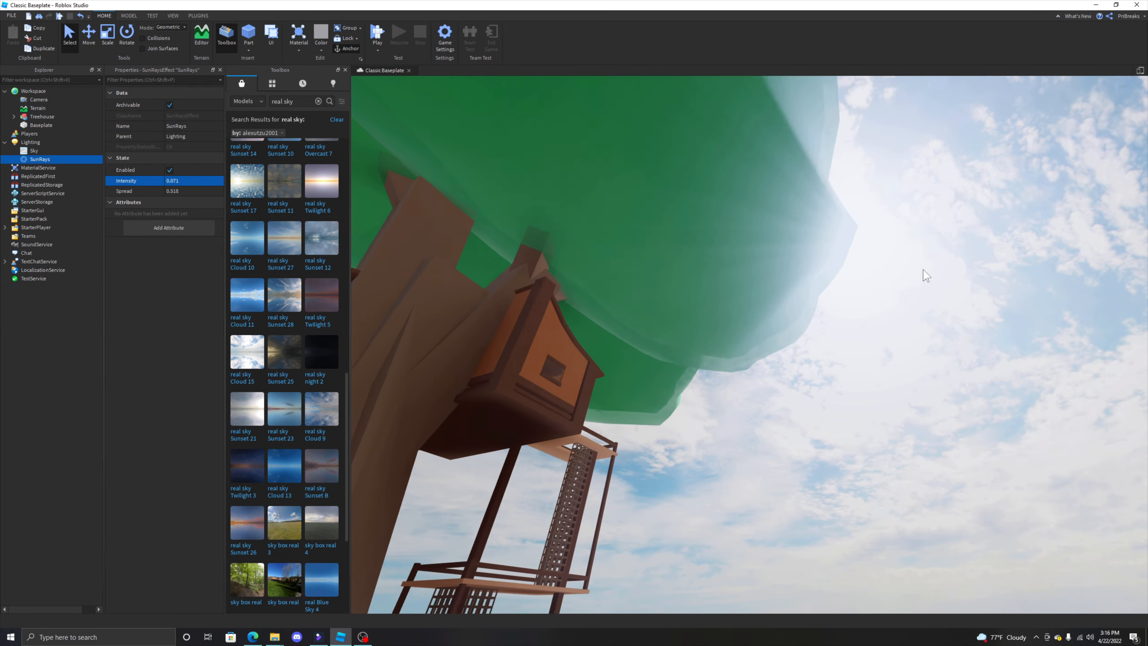
Insert a ColorCorrectionEffect into Lighting
right_click(23, 143)
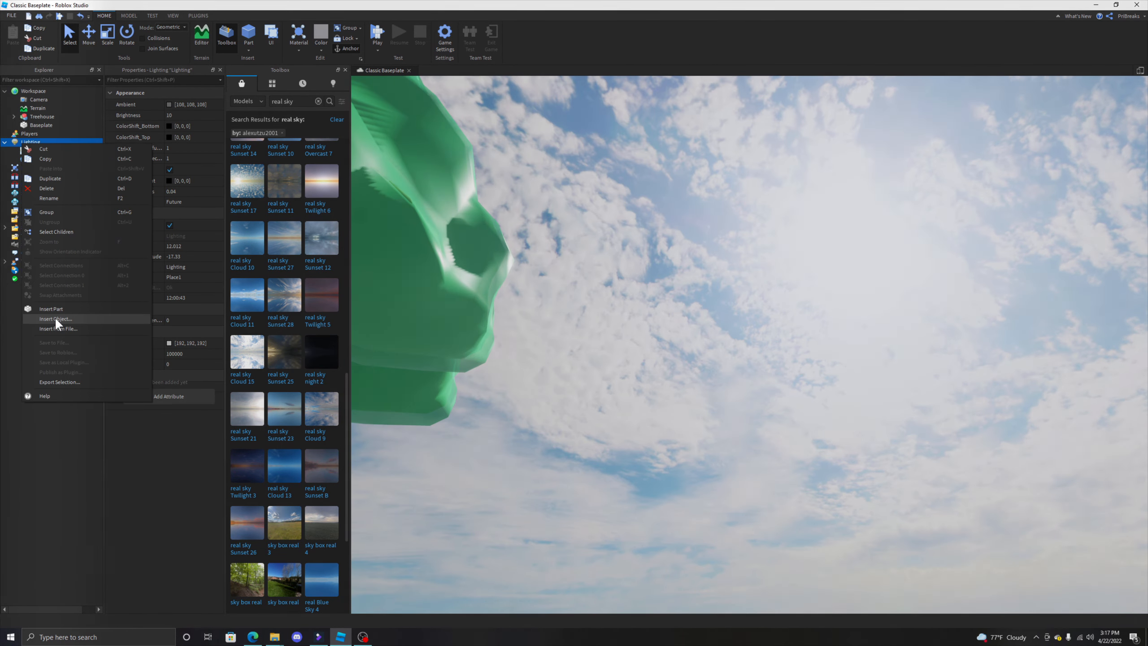
click(55, 319)
text(color)
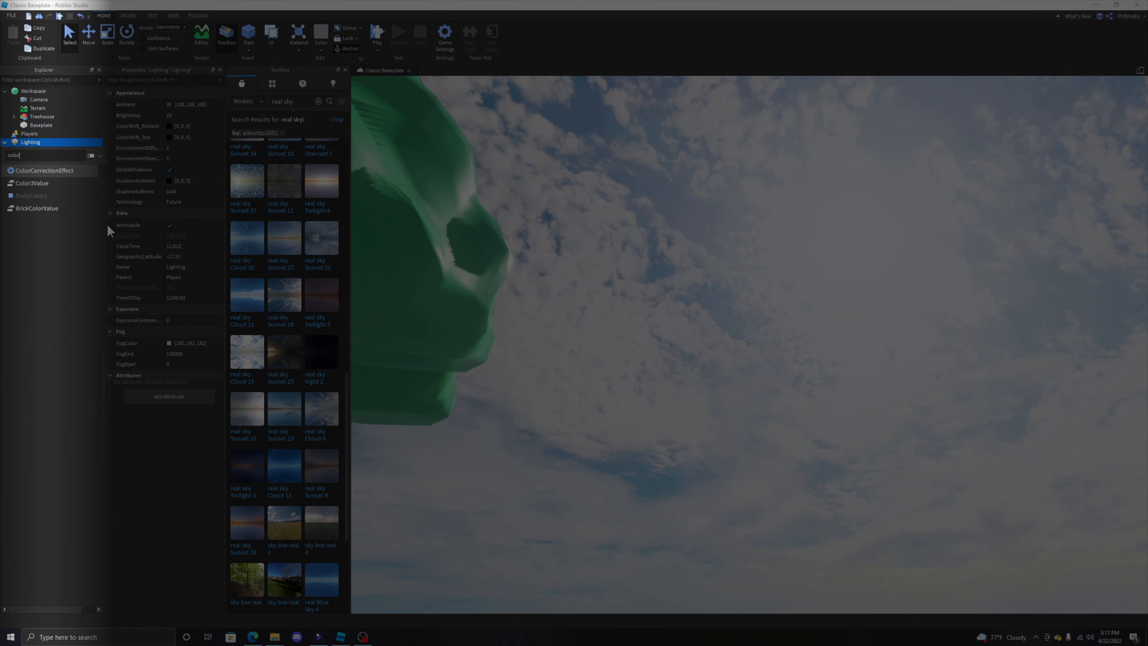
click(57, 171)
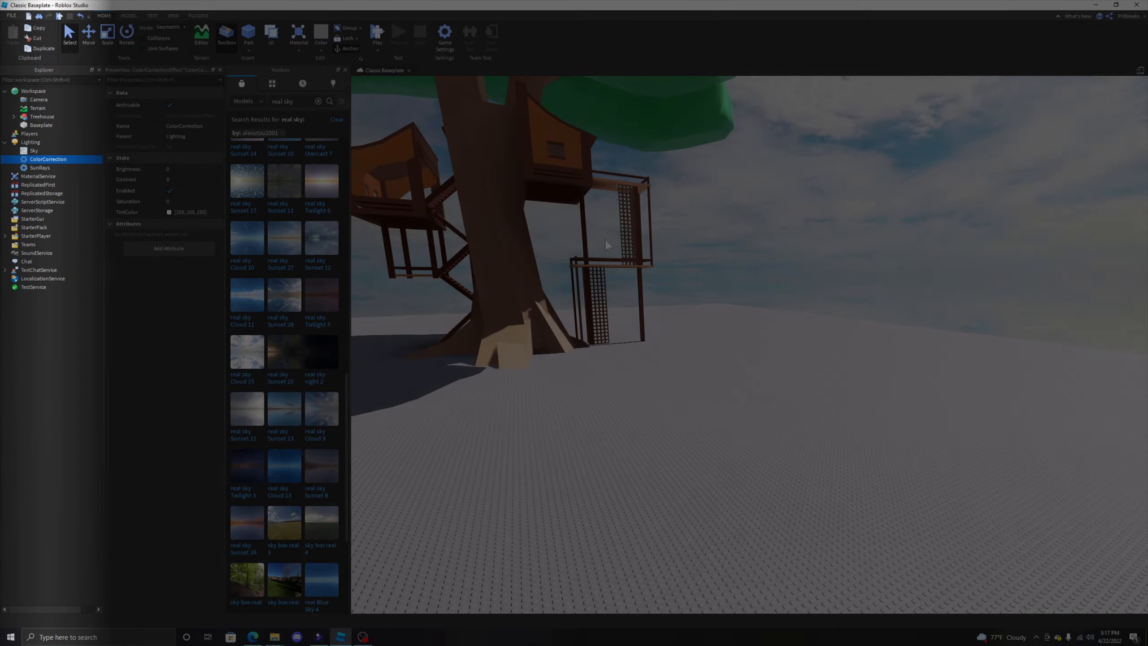
scroll(606, 234, up, 5)
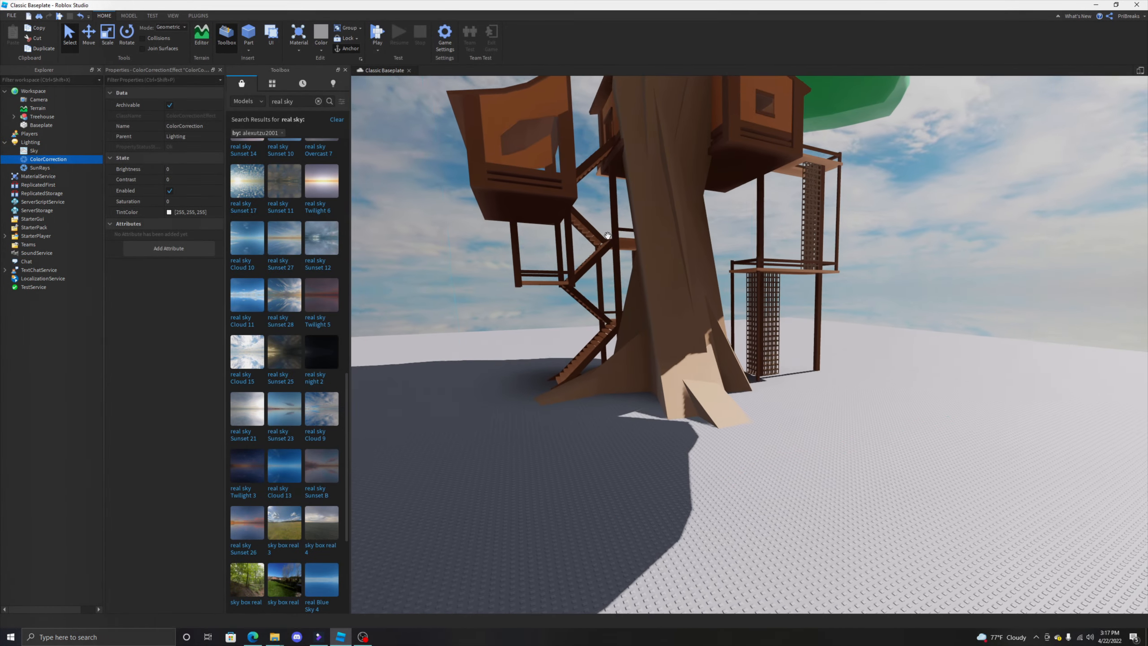
right_drag(608, 236, 551, 220)
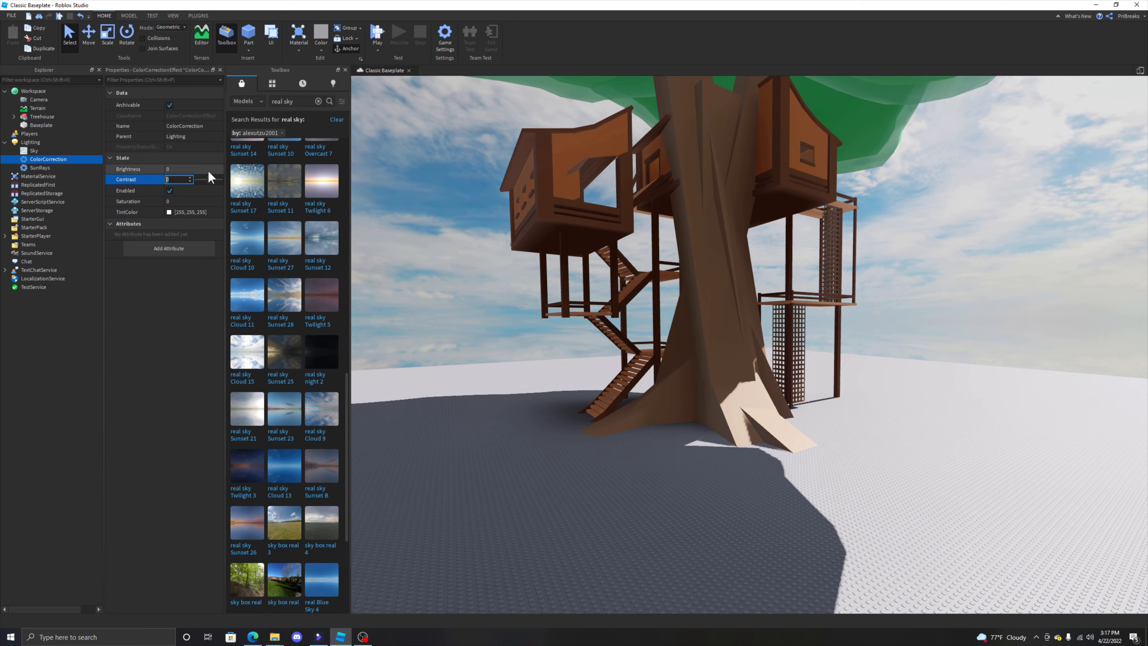
click(207, 169)
mouse_move(208, 169)
mouse_down()
mouse_move(222, 170)
mouse_move(207, 171)
mouse_up()
click(211, 201)
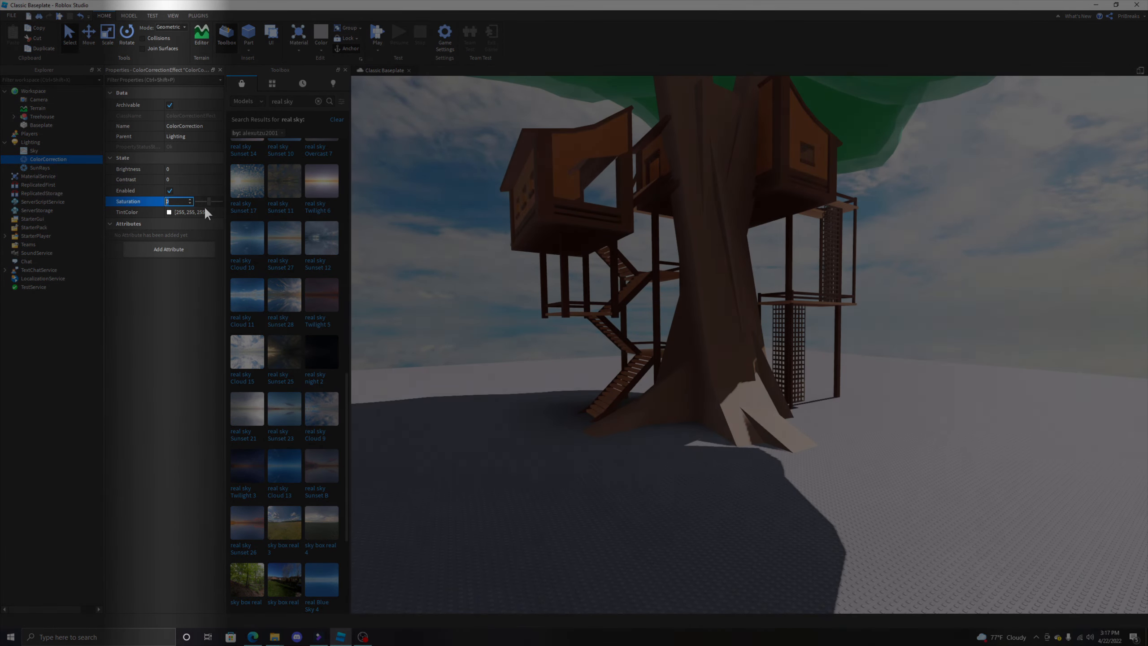
right_drag(452, 280, 529, 240)
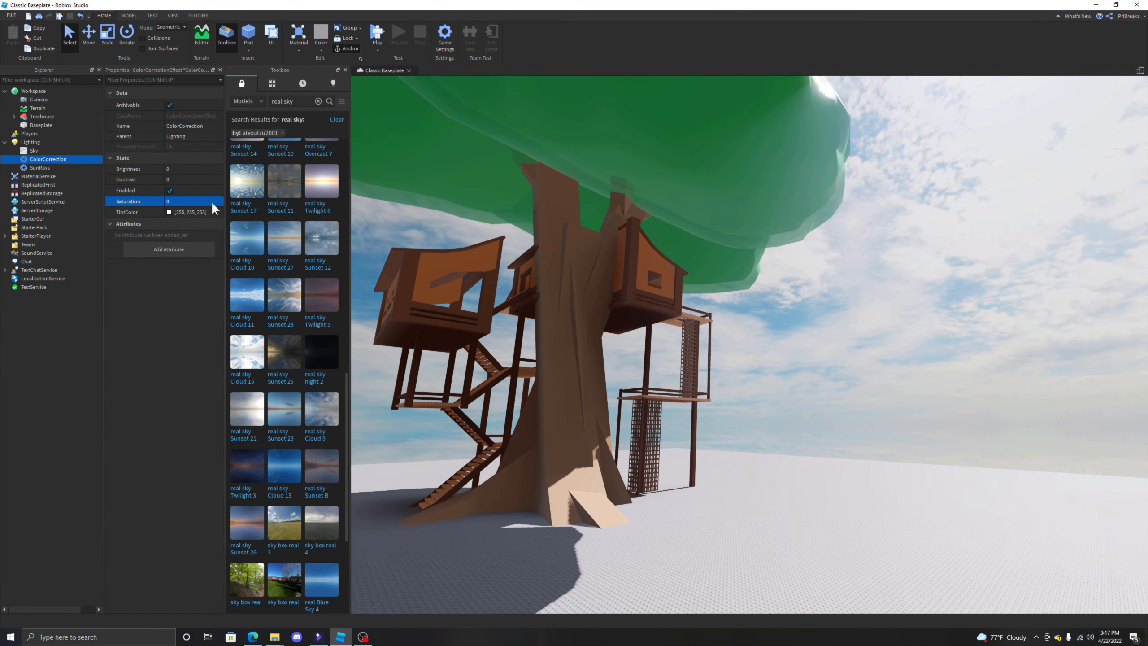
Set the ColorCorrection effect's Saturation to -0.1 and its Contrast to 0.2
click(209, 201)
drag(206, 202, 190, 204)
right_drag(532, 253, 687, 289)
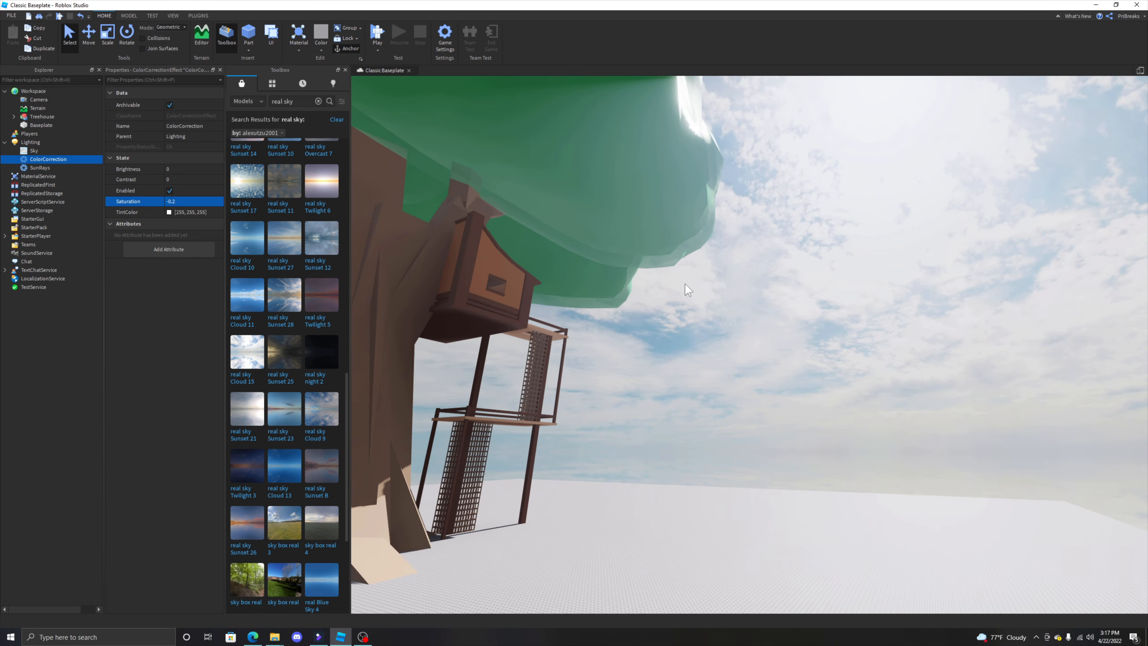
click(201, 203)
drag(206, 202, 206, 201)
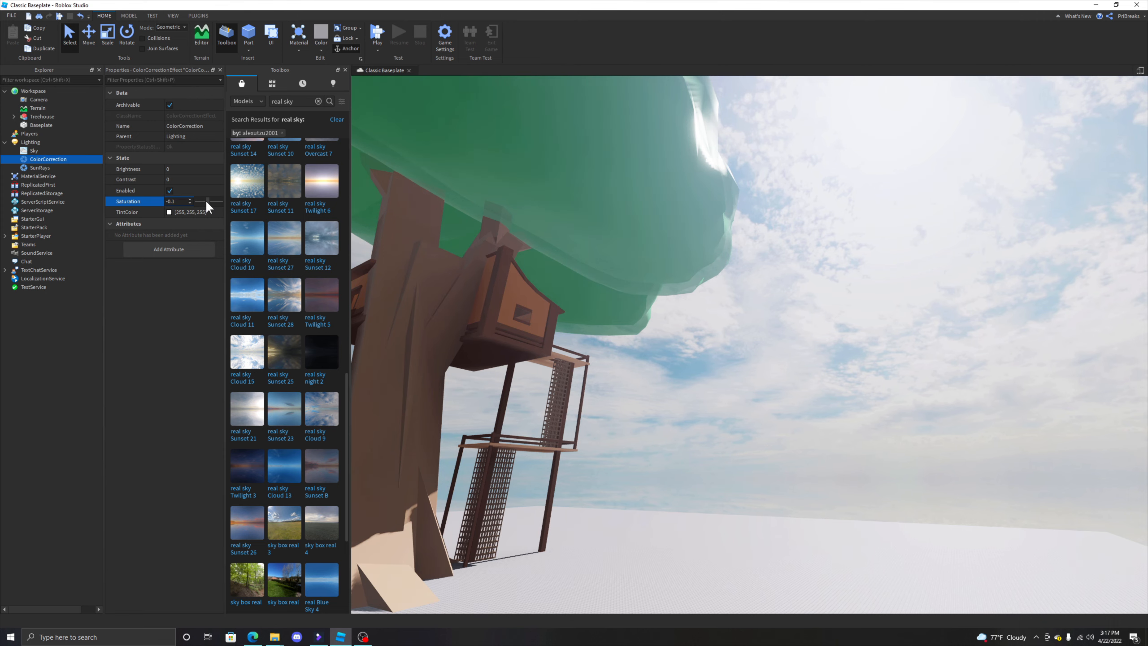
right_drag(629, 294, 581, 316)
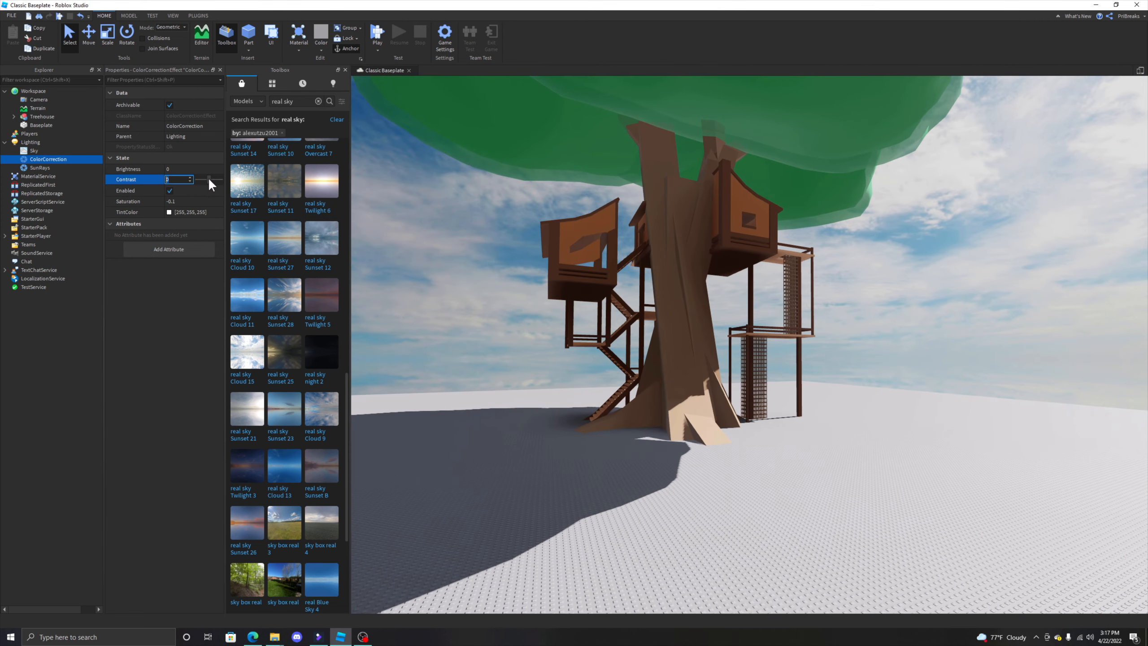
drag(209, 177, 211, 179)
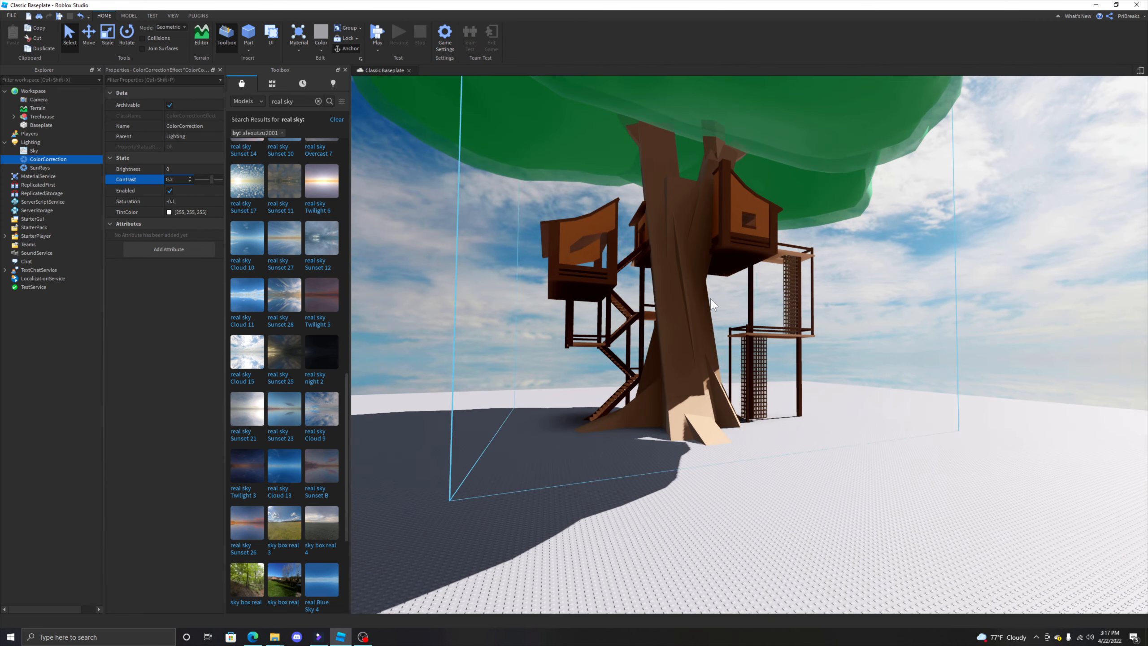
Examine the treehouse, its shadows and the sky from several distances and angles under the adjusted lighting
key(w)
right_drag(711, 298, 725, 276)
key(s)
key(w)
key(s)
key(w)
key(s)
key(s)
key(s)
key(w)
key(d)
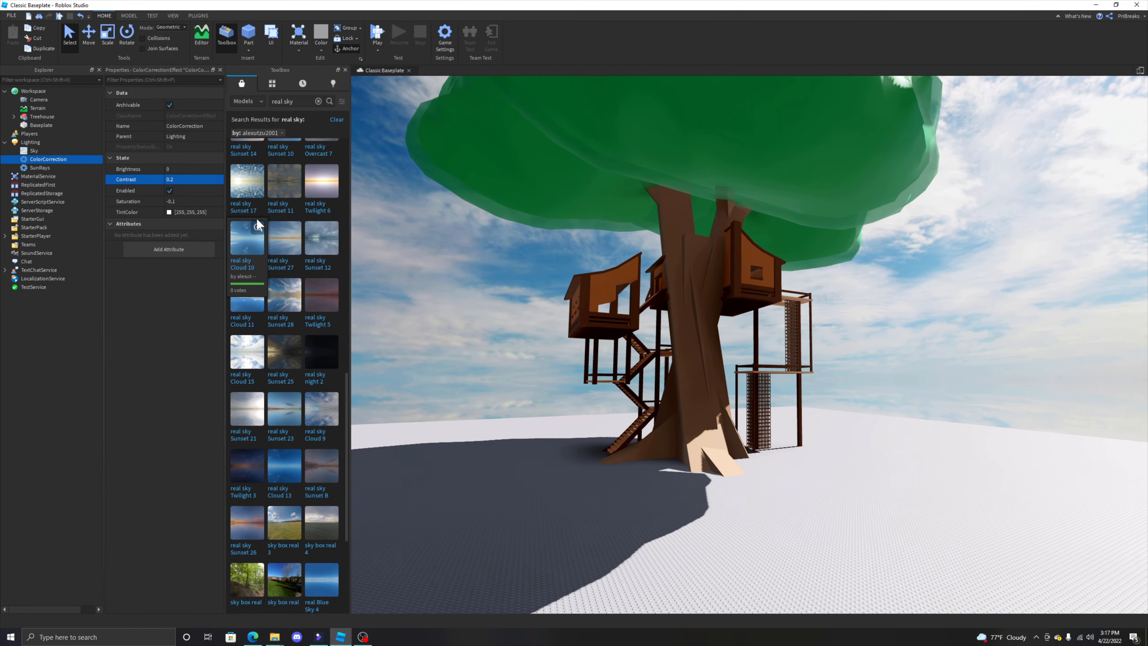
Insert a BloomEffect into Lighting
key(a)
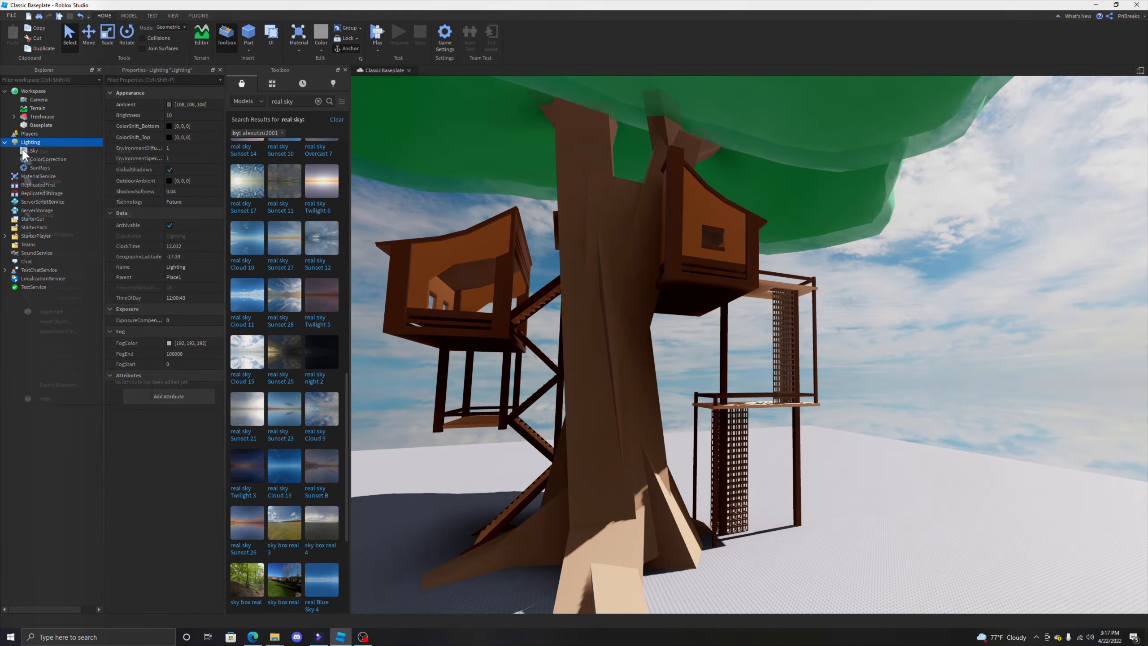
right_click(21, 146)
click(56, 321)
text(bloom)
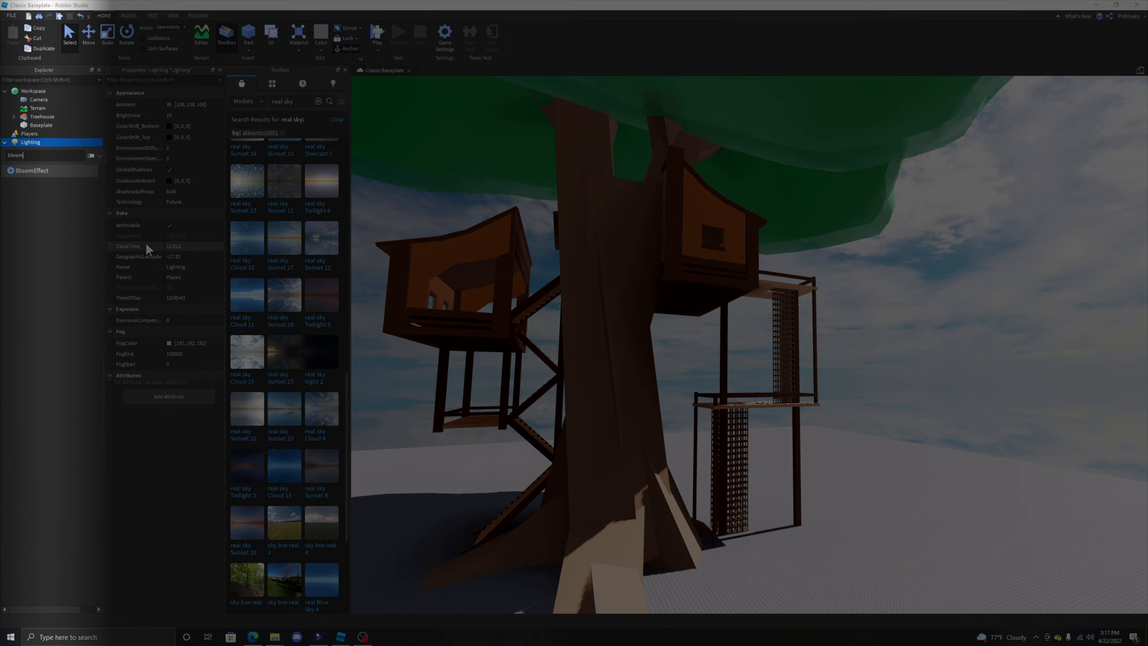
click(27, 171)
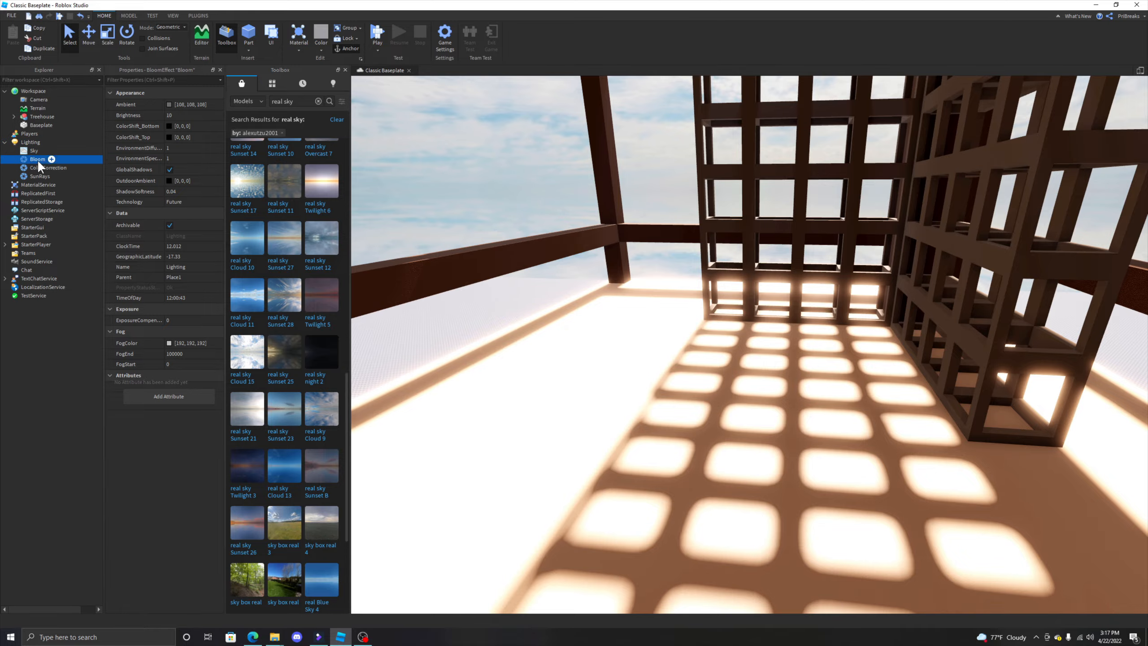
Set the Bloom effect's Size to 56 and its Threshold to 2.515
right_drag(602, 215, 603, 215)
scroll(602, 215, down, 5)
scroll(602, 215, up, 5)
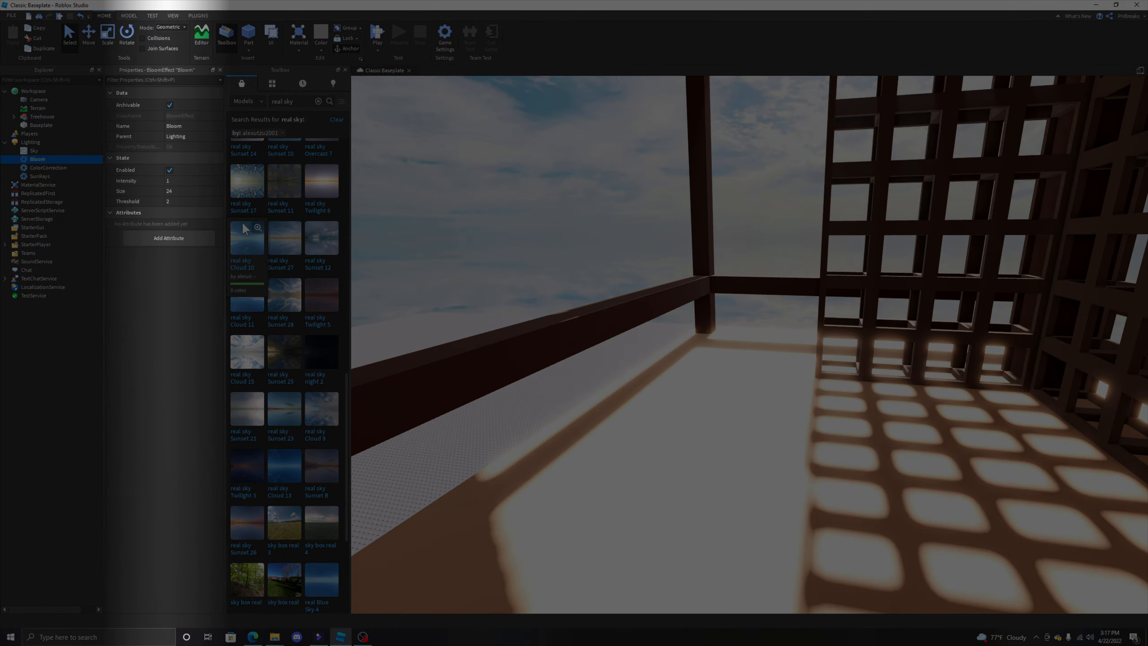
drag(203, 194, 209, 194)
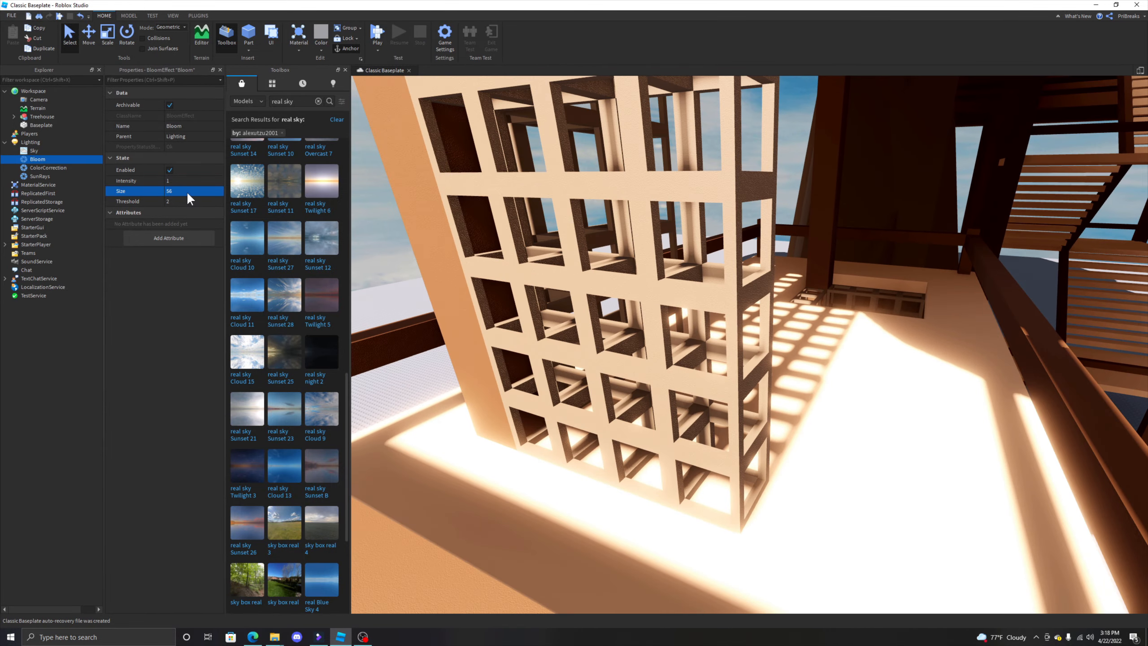
click(192, 201)
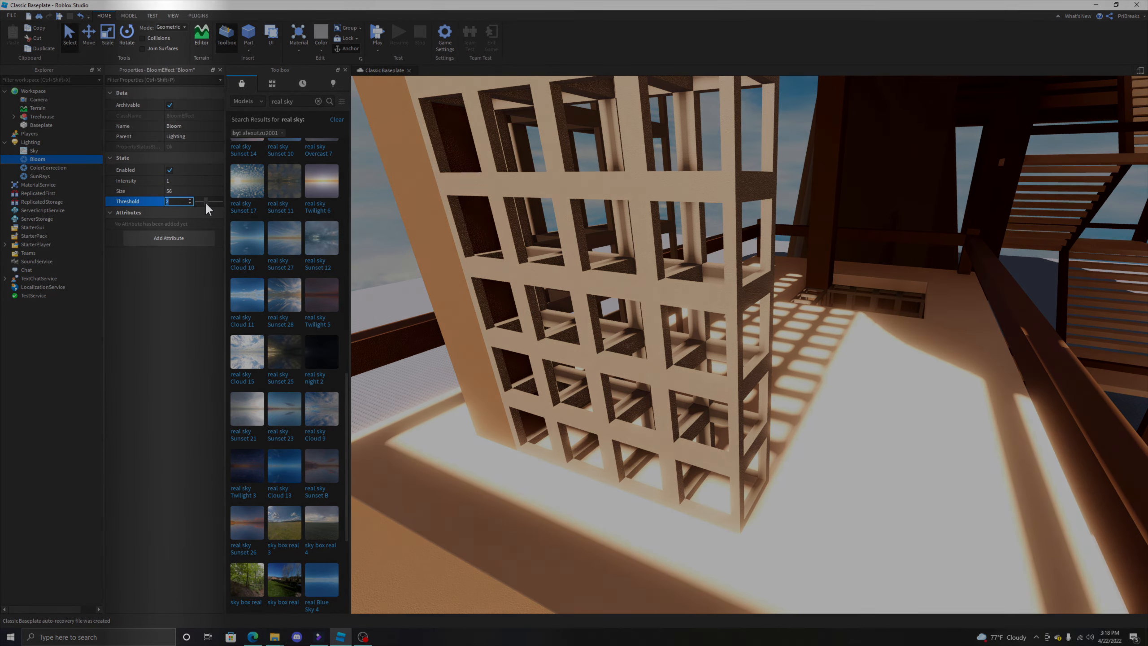
mouse_move(205, 201)
mouse_down()
mouse_move(194, 203)
mouse_move(205, 204)
mouse_up()
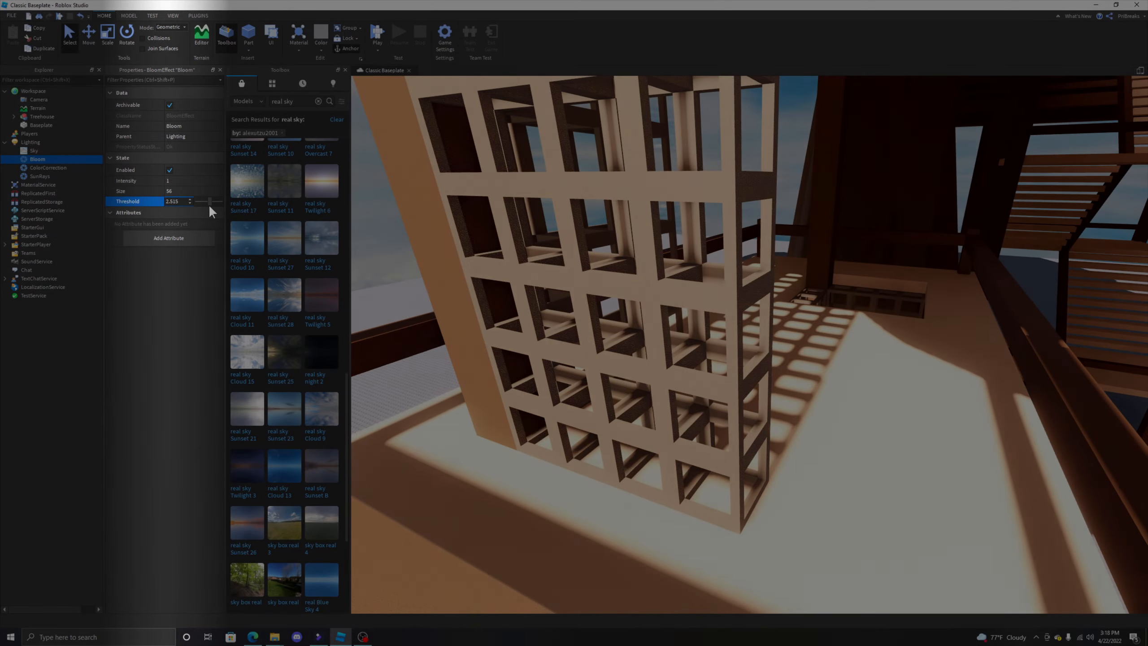
right_drag(671, 293, 671, 294)
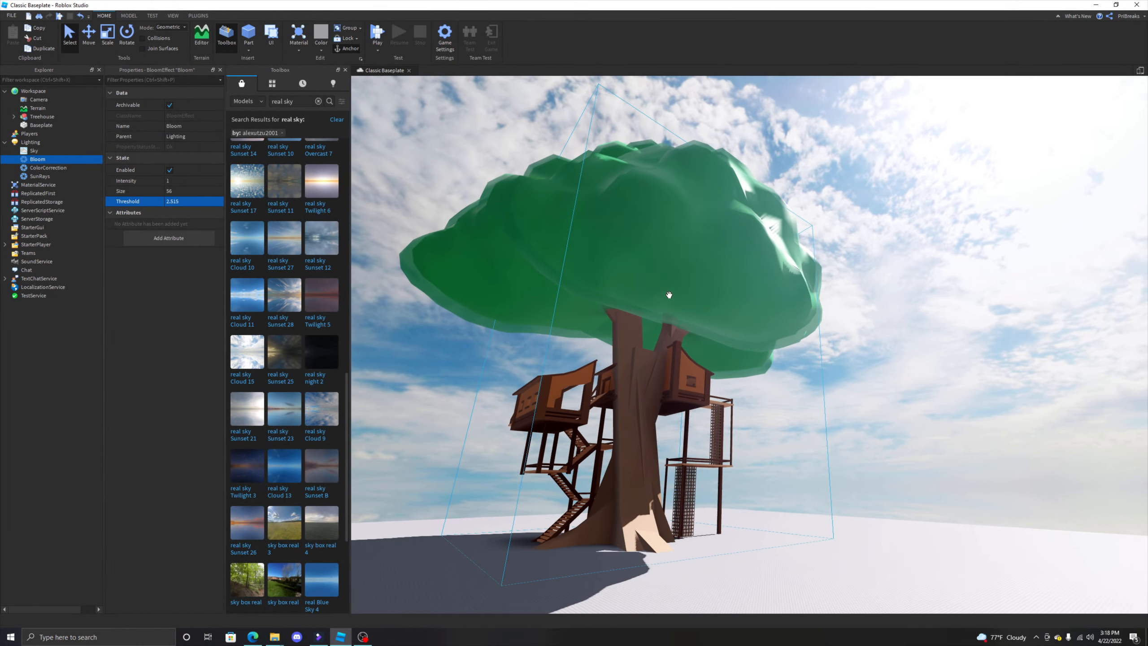
right_drag(669, 295, 669, 294)
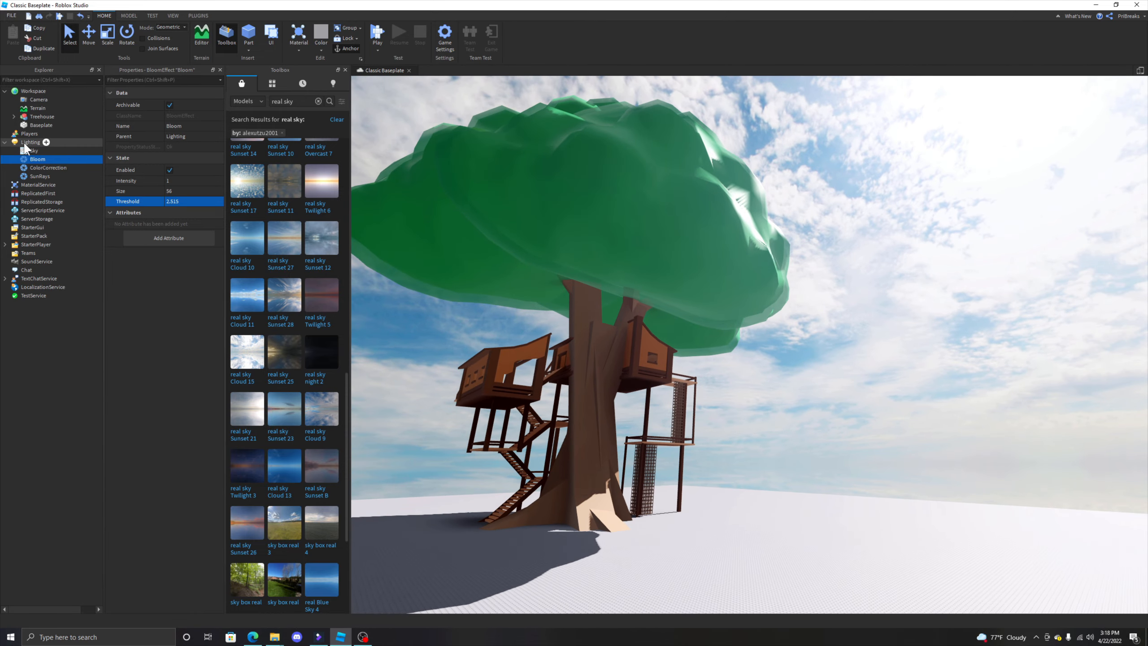
Insert a DepthOfFieldEffect into Lighting
click(24, 142)
click(46, 142)
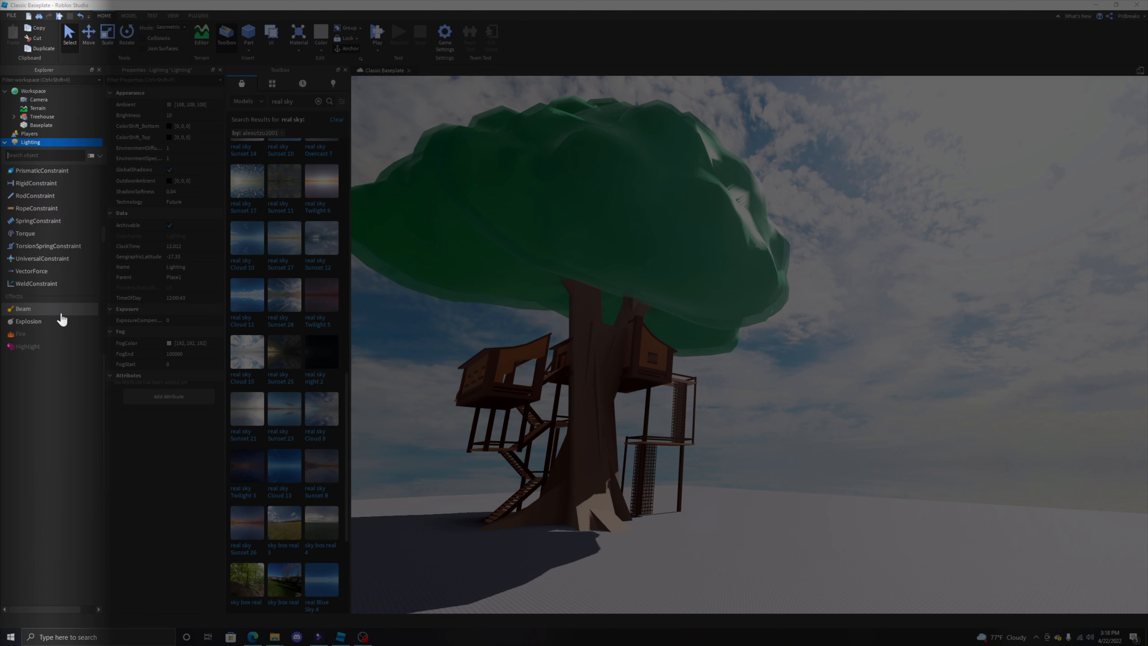
scroll(58, 316, up, 10)
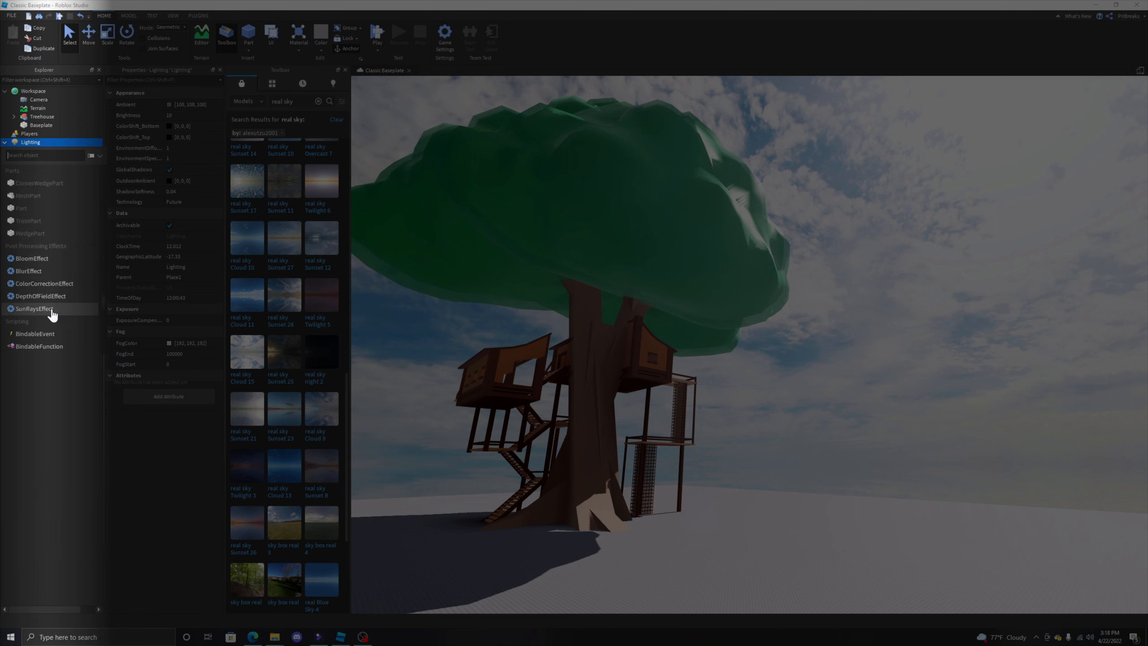
click(48, 296)
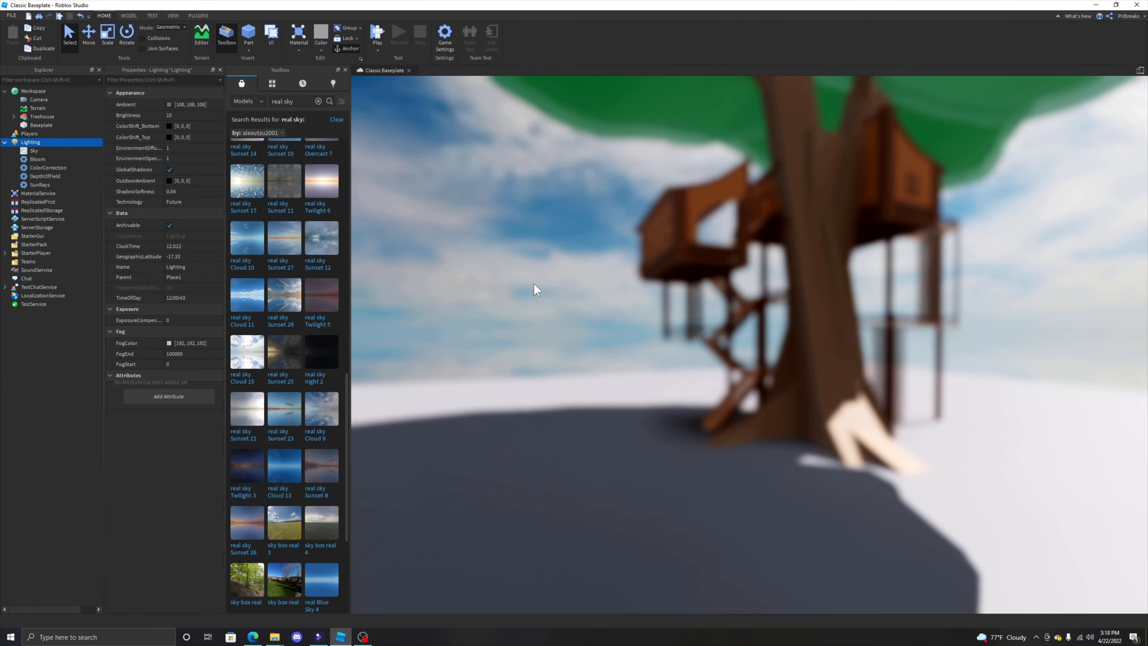
Set the DepthOfField effect's InFocusRadius to 50 and its FarIntensity to 0.214
key(w)
right_drag(534, 284, 533, 282)
key(s)
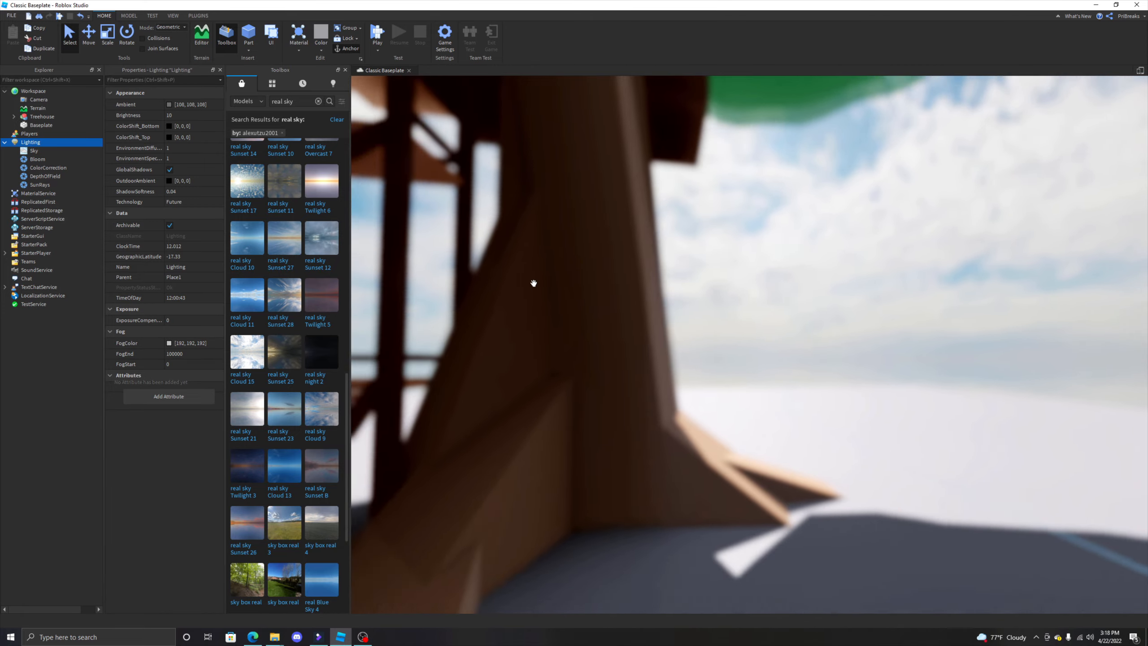
click(48, 176)
click(206, 202)
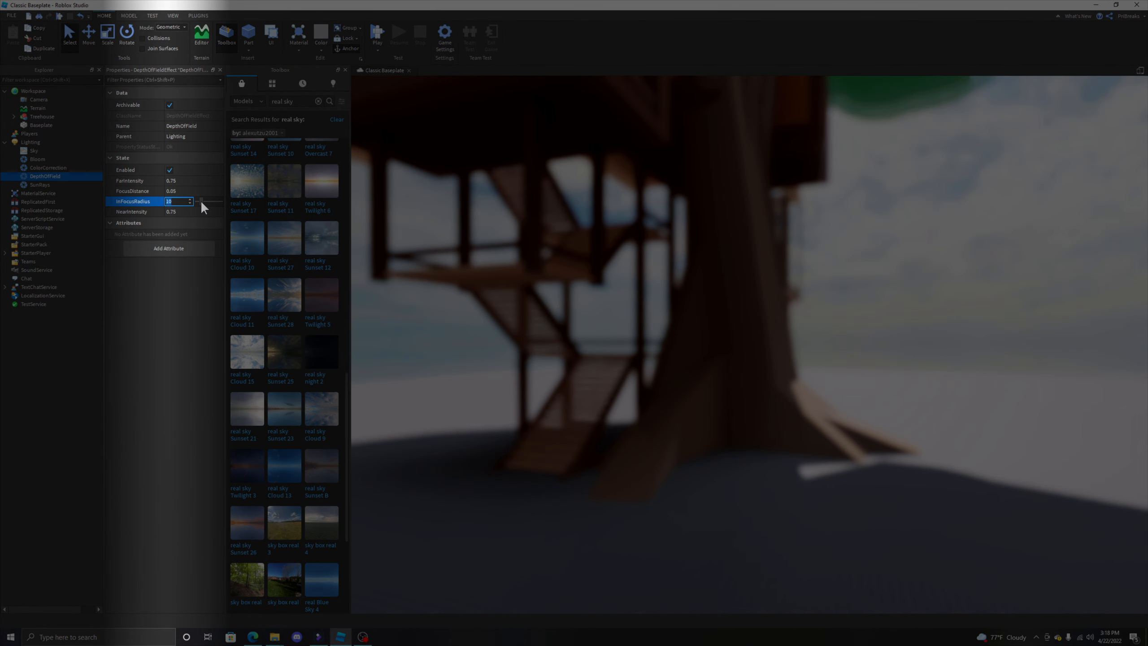
drag(200, 200, 328, 211)
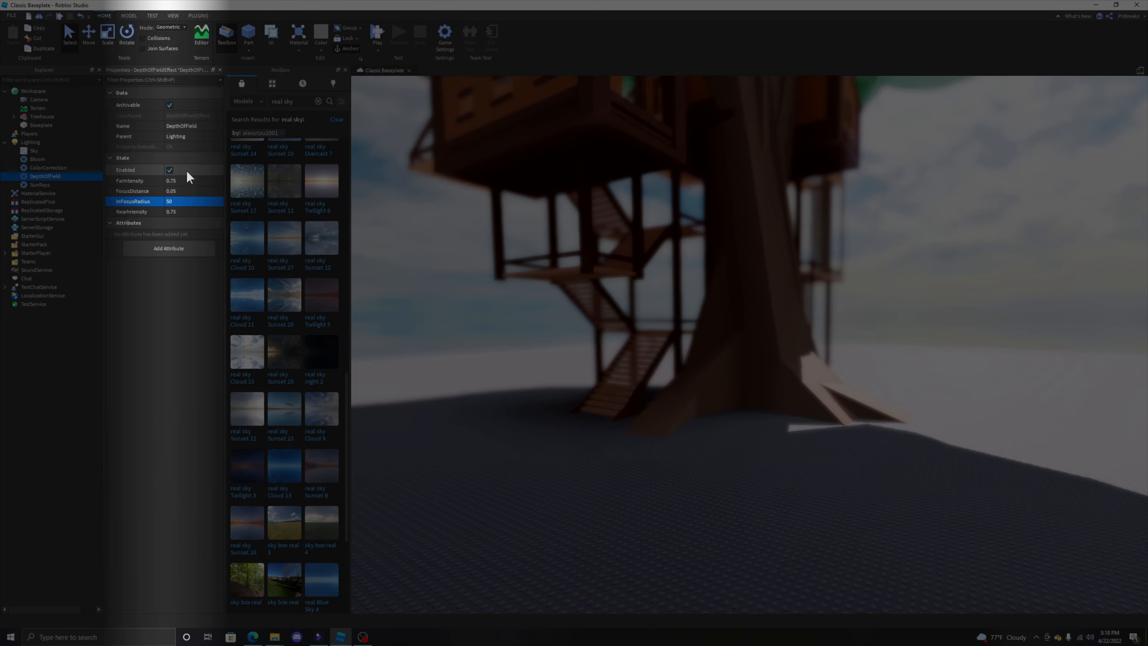
click(198, 180)
drag(215, 178, 202, 179)
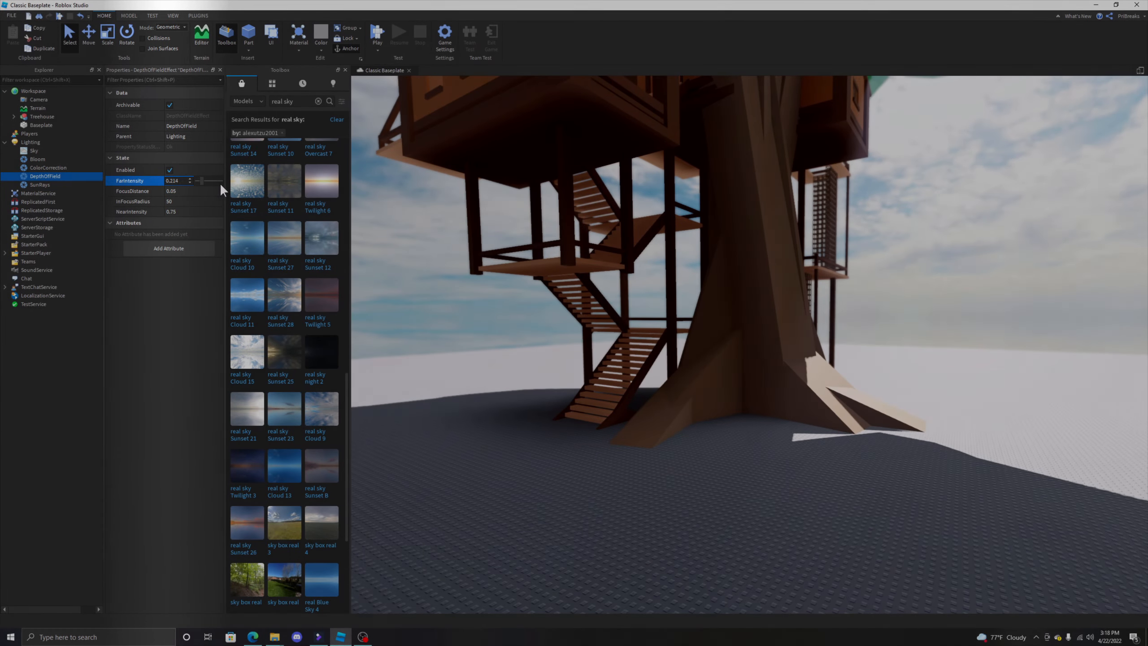
Examine the depth-of-field blur on the treehouse from near and far
right_drag(561, 246, 791, 332)
click(905, 405)
scroll(904, 404, down, 8)
mouse_move(904, 404)
right_down()
mouse_move(905, 417)
mouse_move(891, 418)
mouse_move(912, 384)
right_up()
scroll(904, 405, up, 3)
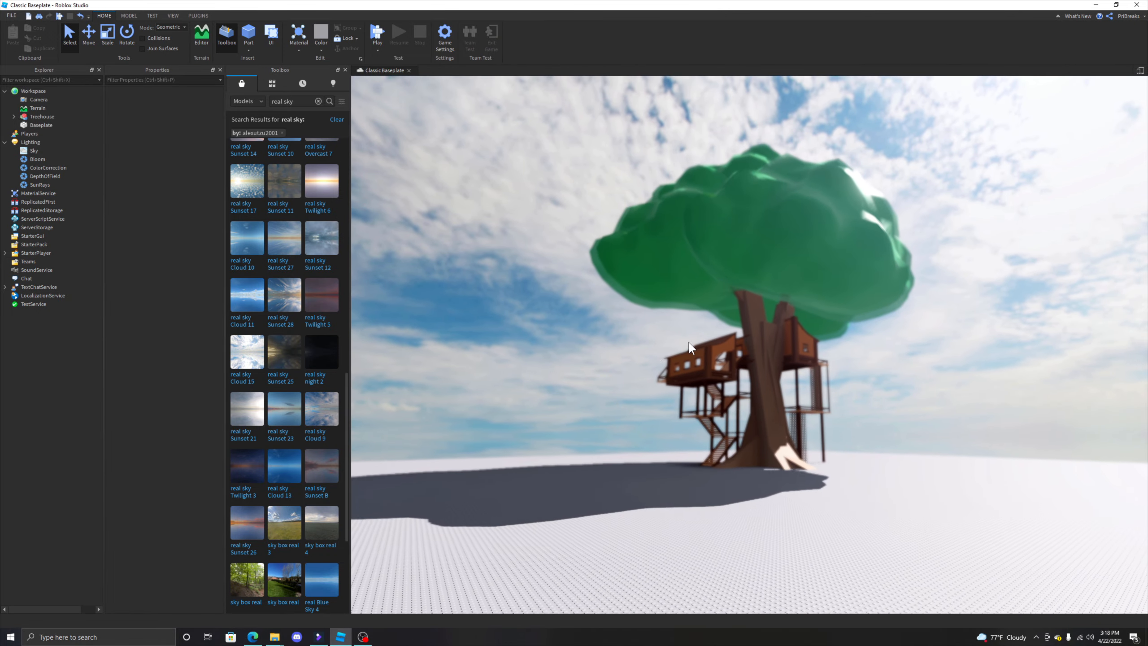
mouse_move(717, 337)
right_down()
mouse_move(749, 325)
mouse_move(717, 337)
right_up()
scroll(717, 336, up, 3)
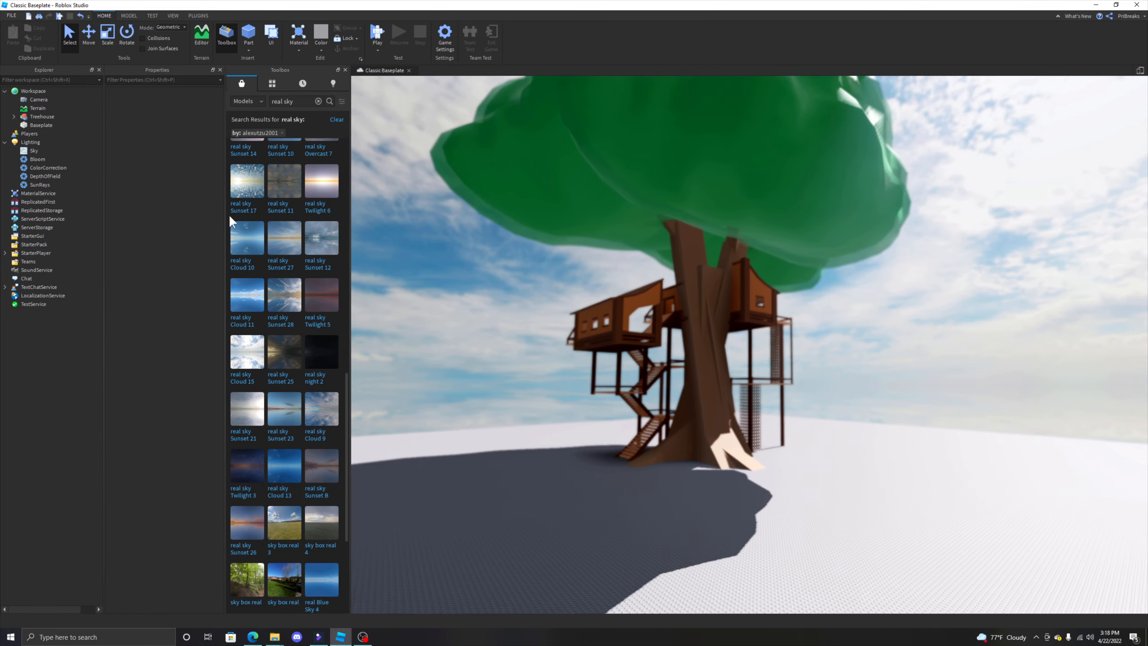
Insert a Clouds object into Terrain
click(31, 142)
click(46, 142)
text(clouds)
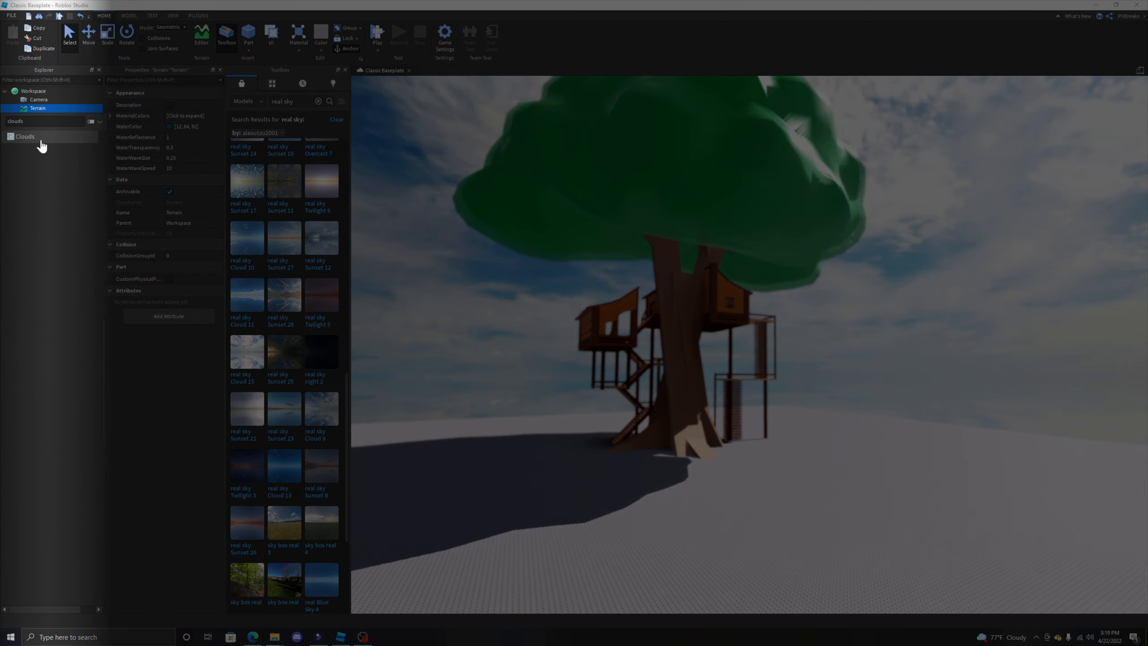
click(37, 138)
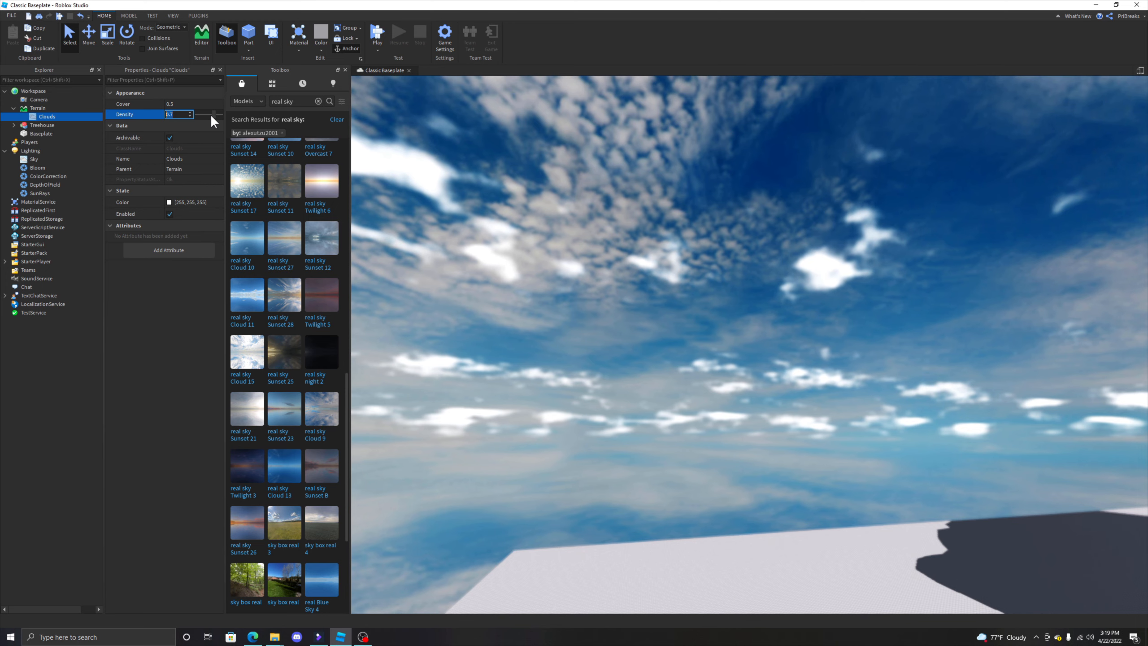
Try a Cover of 0.661 and a Density of 0.196 on the Clouds object, checking the sky
mouse_move(210, 114)
mouse_down()
mouse_move(220, 113)
mouse_move(214, 105)
mouse_up()
right_drag(686, 307, 686, 272)
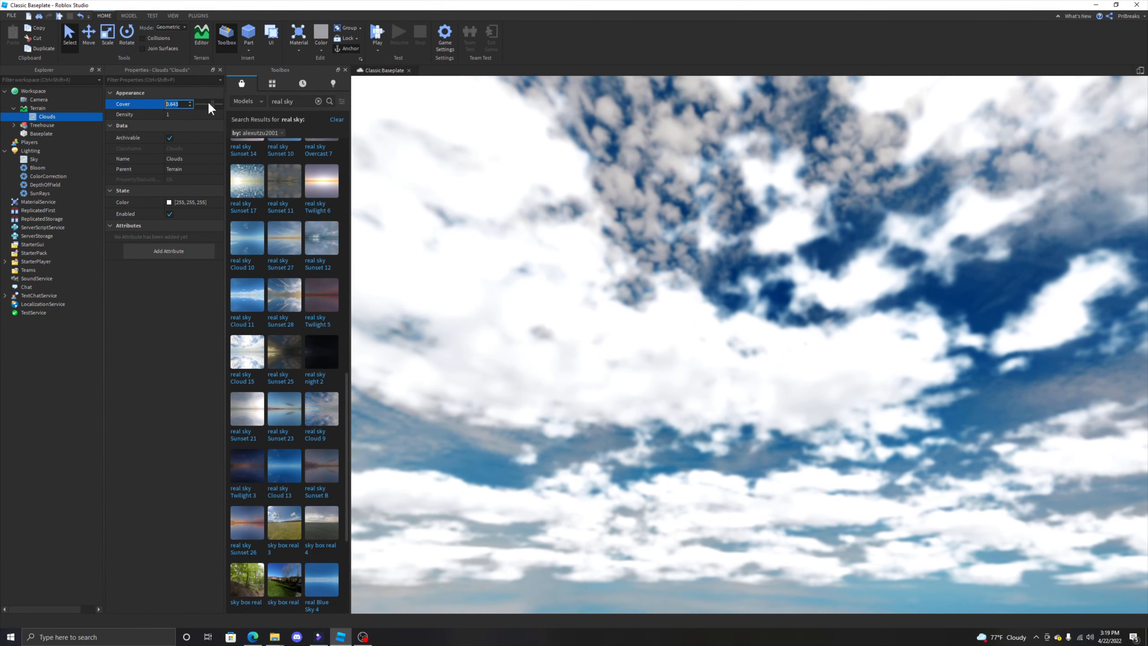
drag(209, 104, 211, 104)
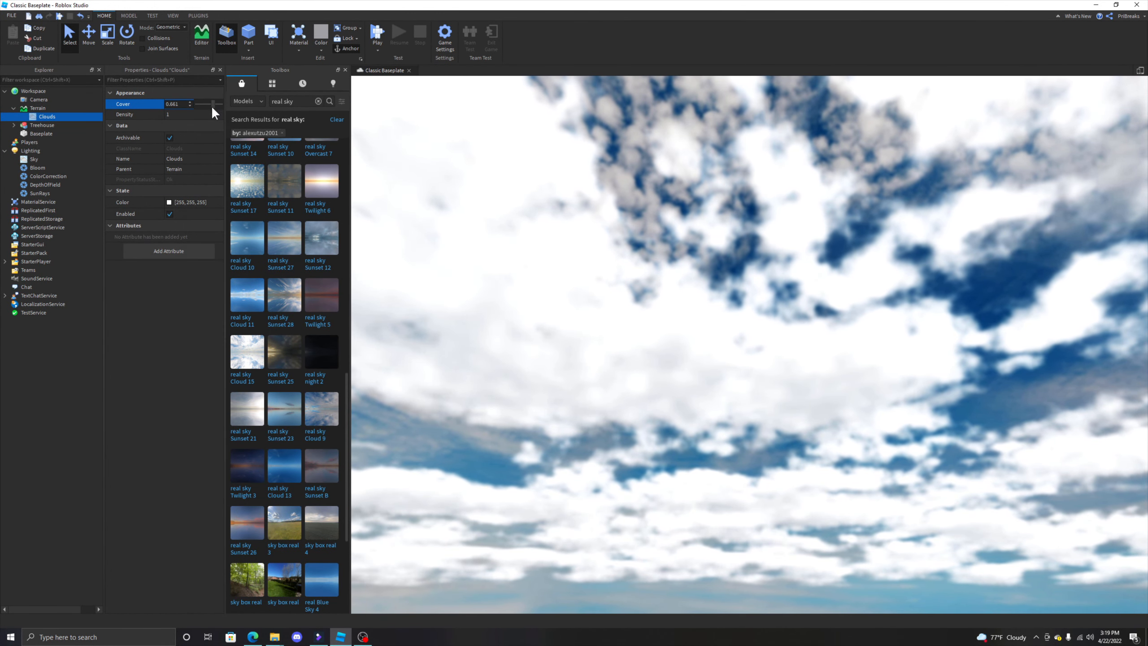
click(216, 113)
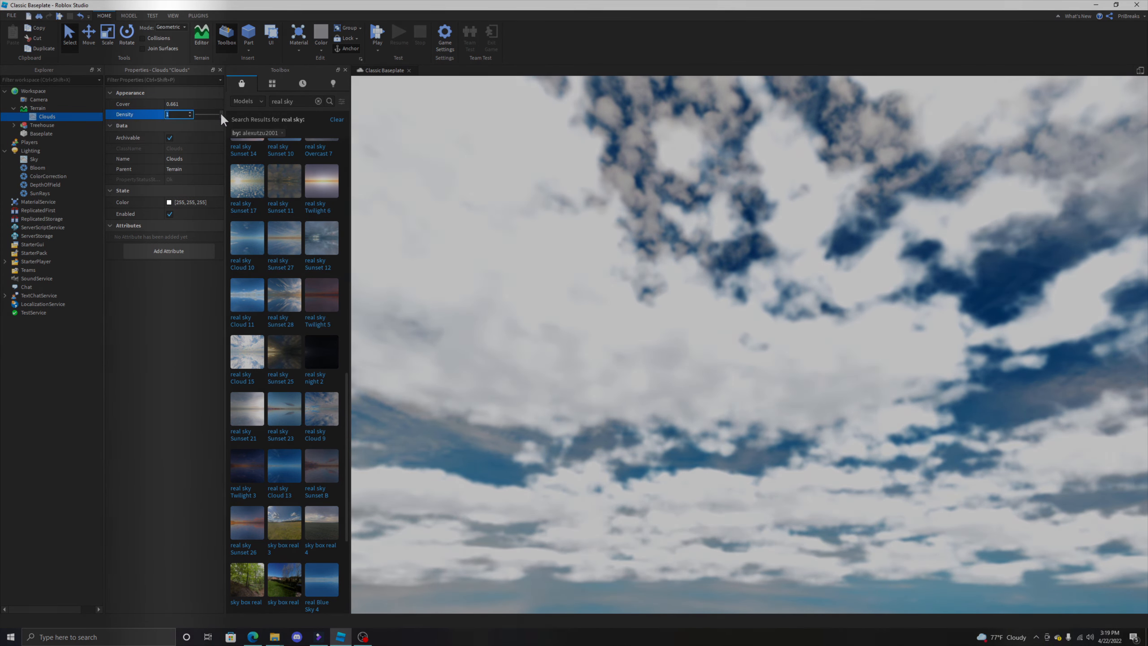
drag(221, 114, 199, 113)
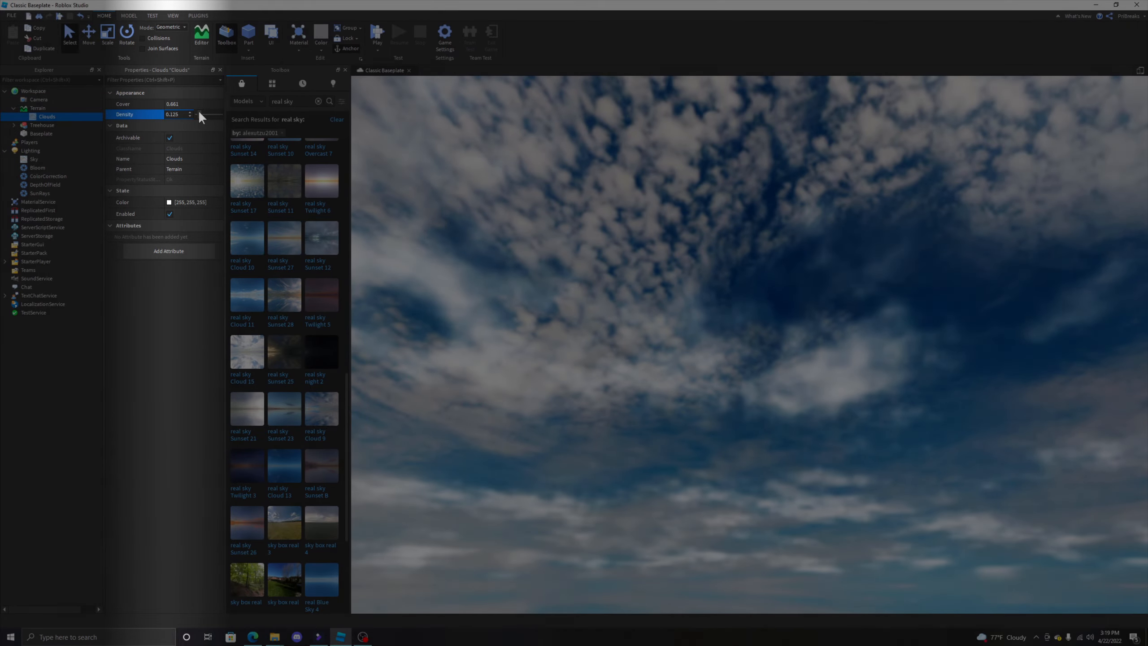
right_drag(627, 242, 537, 222)
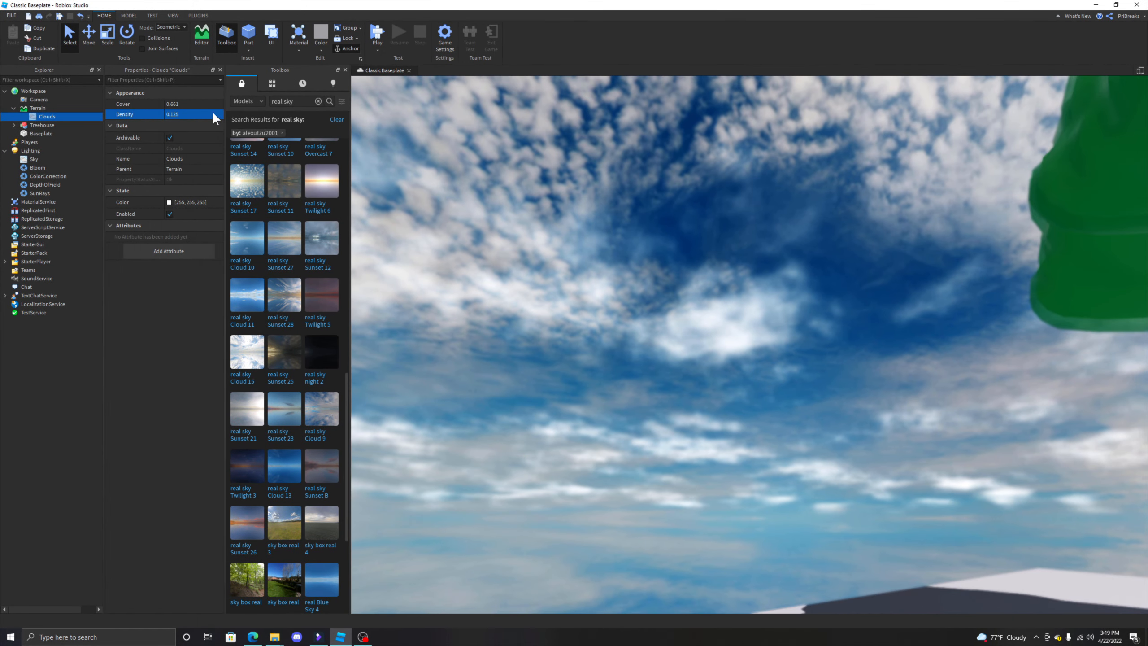
drag(214, 114, 200, 112)
Darken the Clouds' Color to 56, 56, 56 and adjust their Cover to 0.607 and Density to 0.321
click(170, 203)
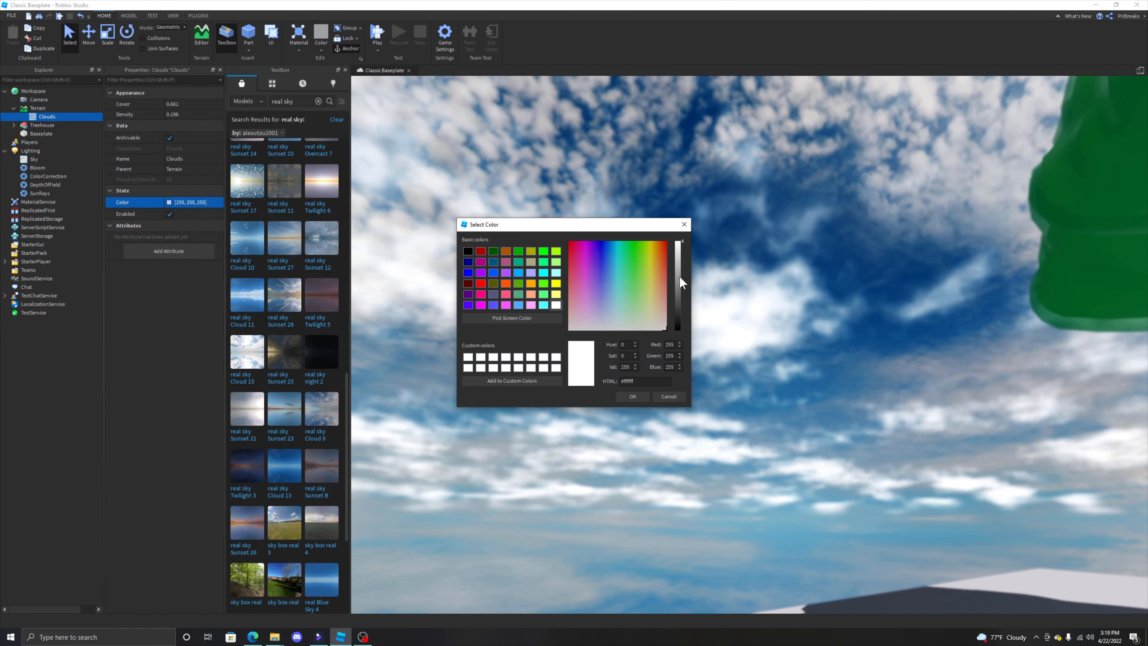
drag(681, 279, 671, 311)
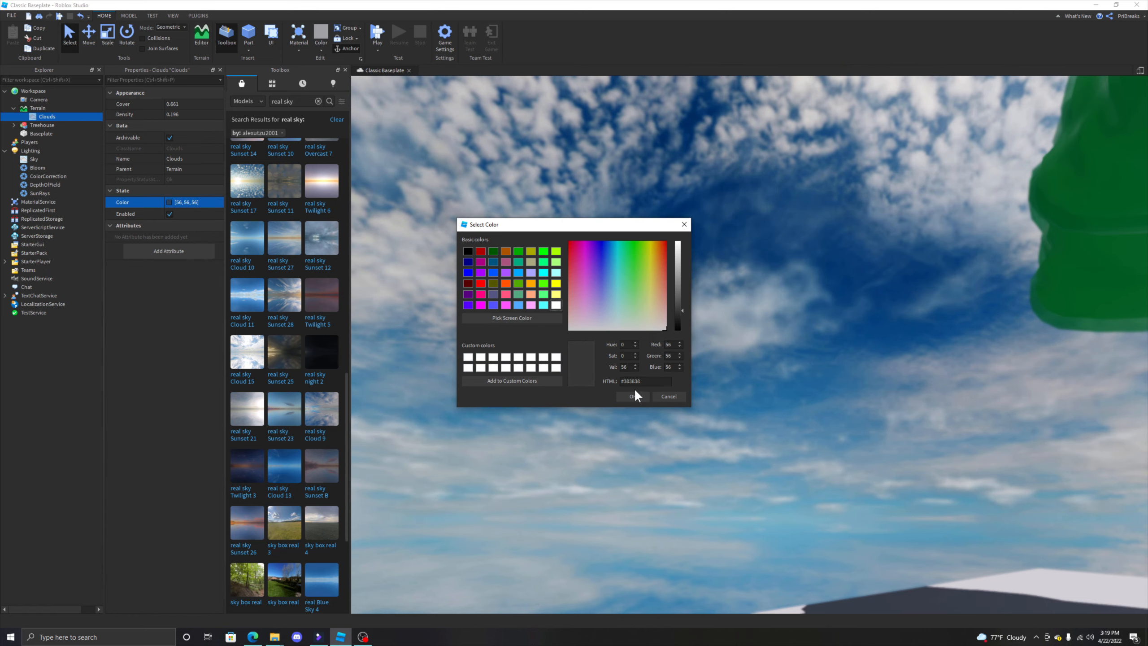
click(632, 396)
right_drag(721, 370, 721, 372)
key(s)
right_drag(676, 269, 676, 269)
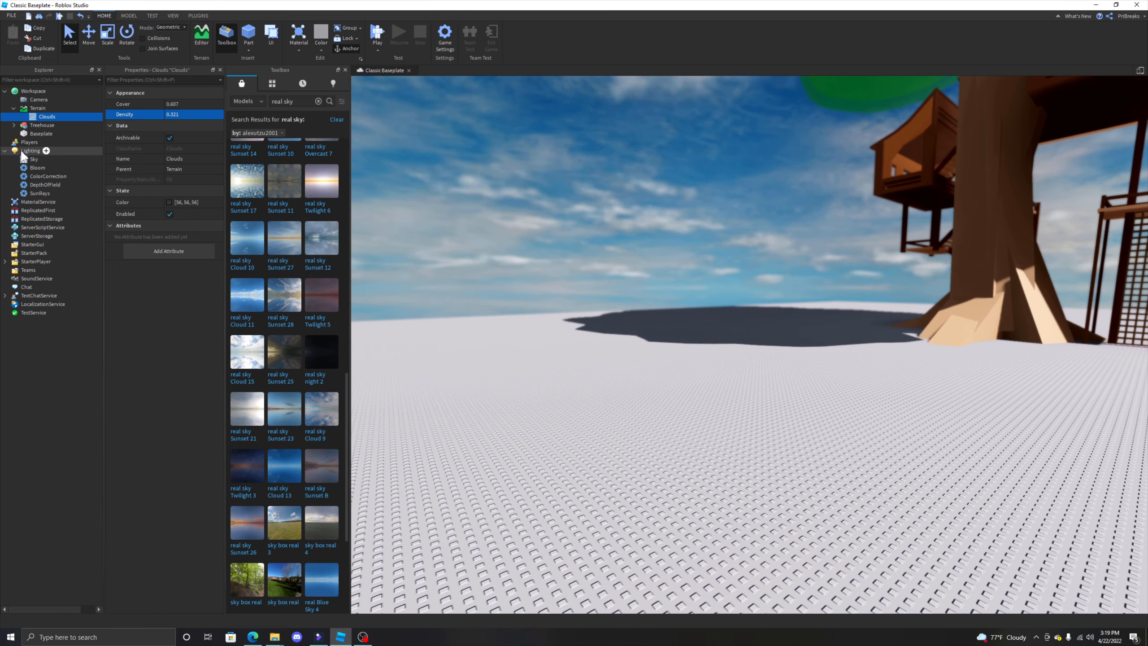
Insert an Atmosphere into Lighting and set its Density to 0.429
click(28, 151)
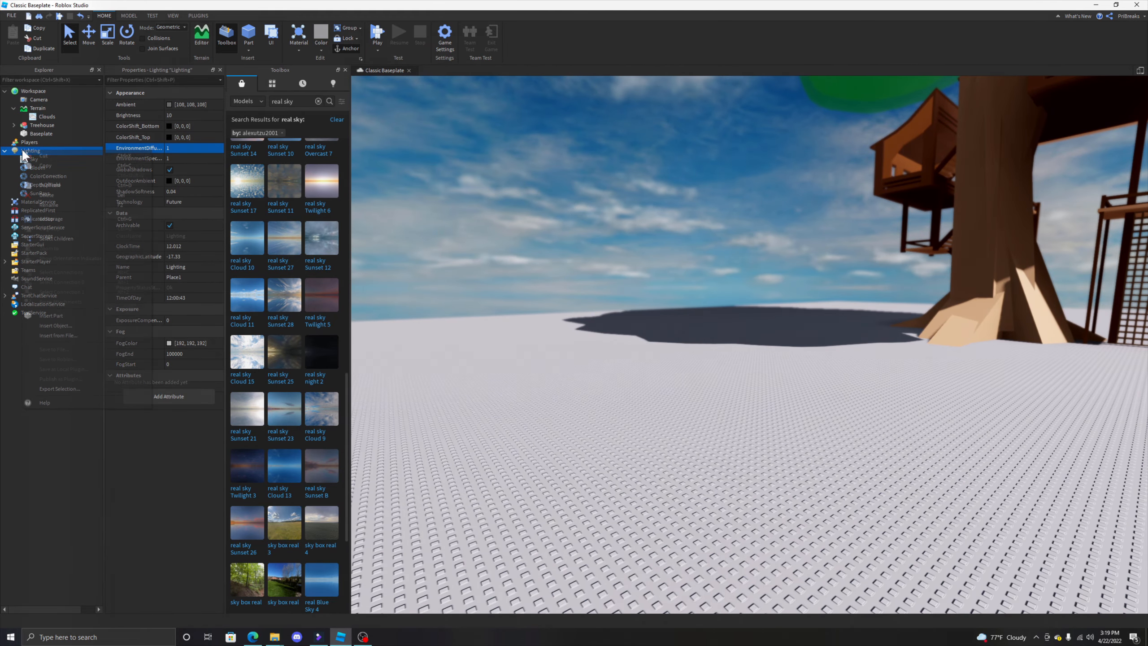
click(46, 151)
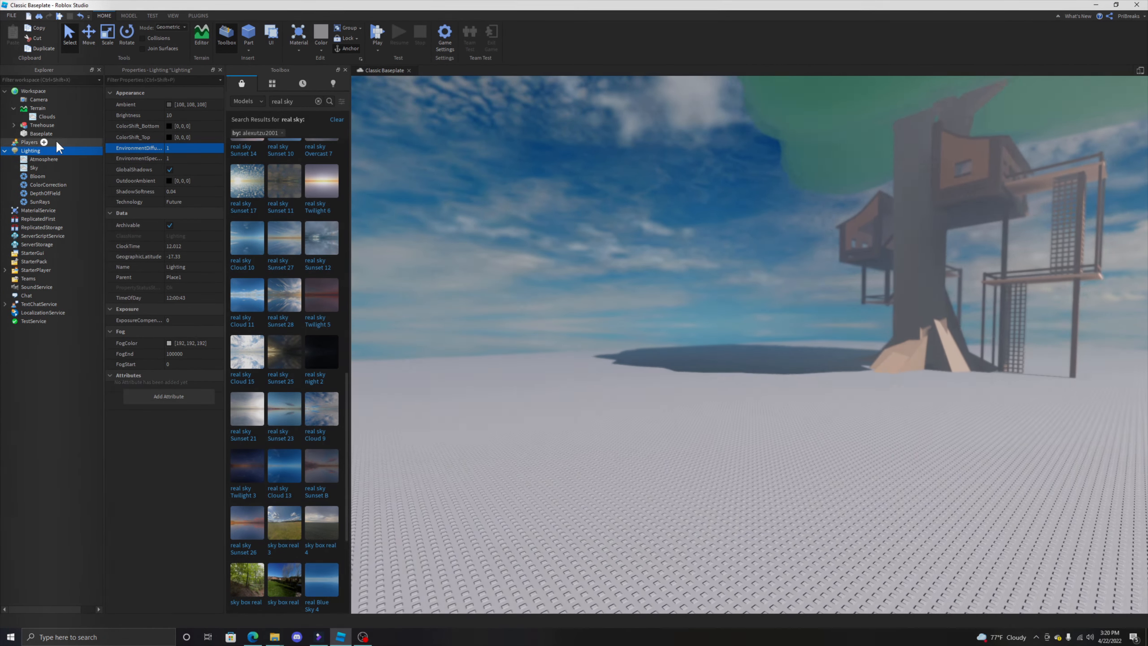
click(43, 160)
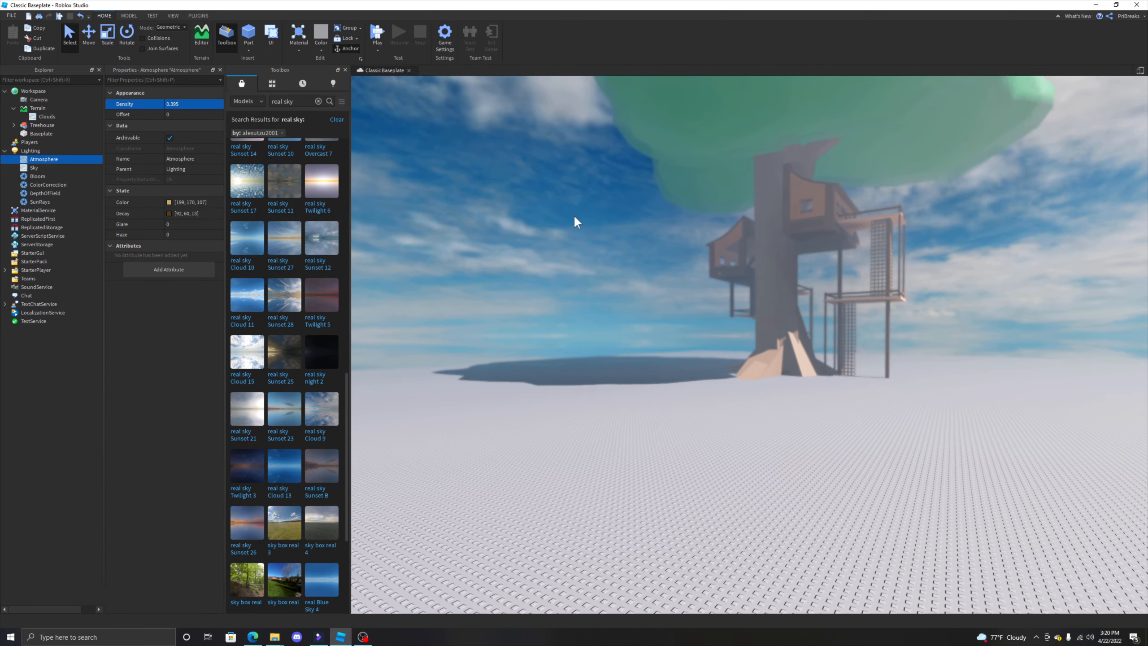
click(209, 104)
drag(209, 104, 203, 107)
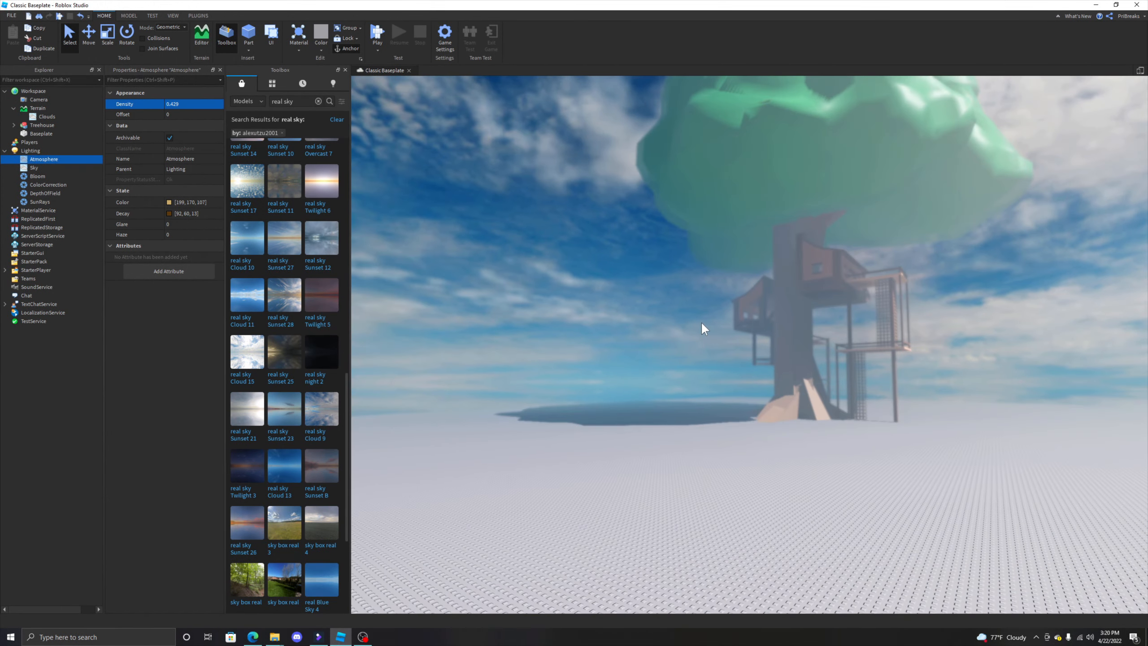
Set the Atmosphere's Haze to 0.54 and its Glare to 0.54
right_drag(702, 323, 550, 346)
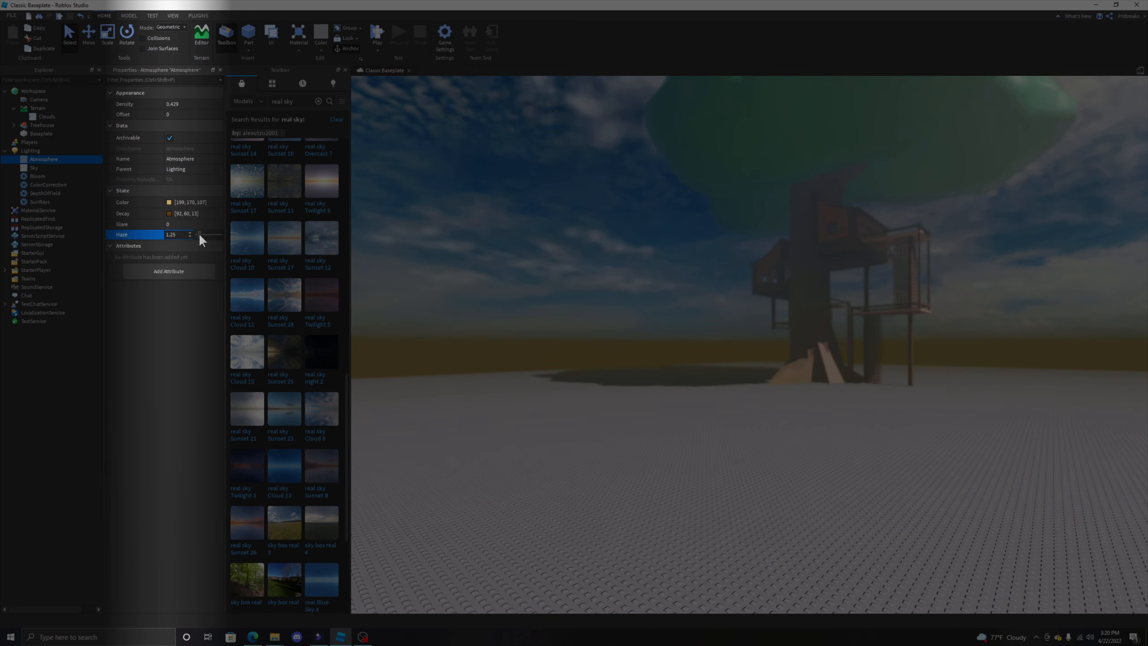
drag(199, 233, 223, 235)
right_drag(710, 263, 709, 263)
click(197, 232)
drag(220, 234, 199, 234)
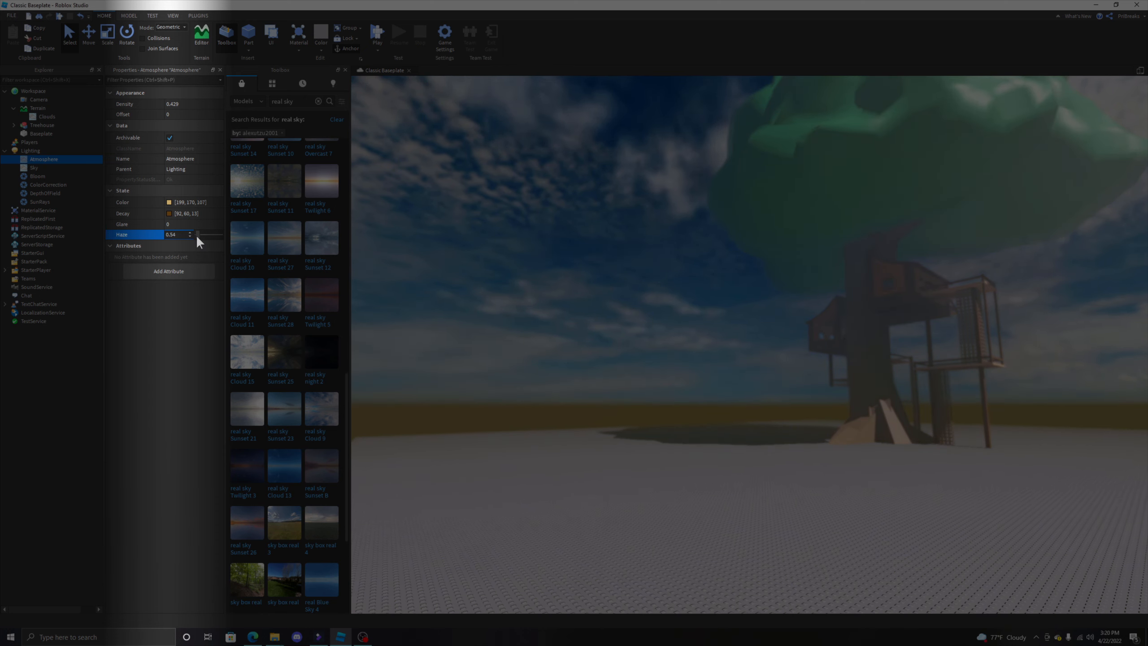
click(196, 224)
drag(196, 223, 198, 225)
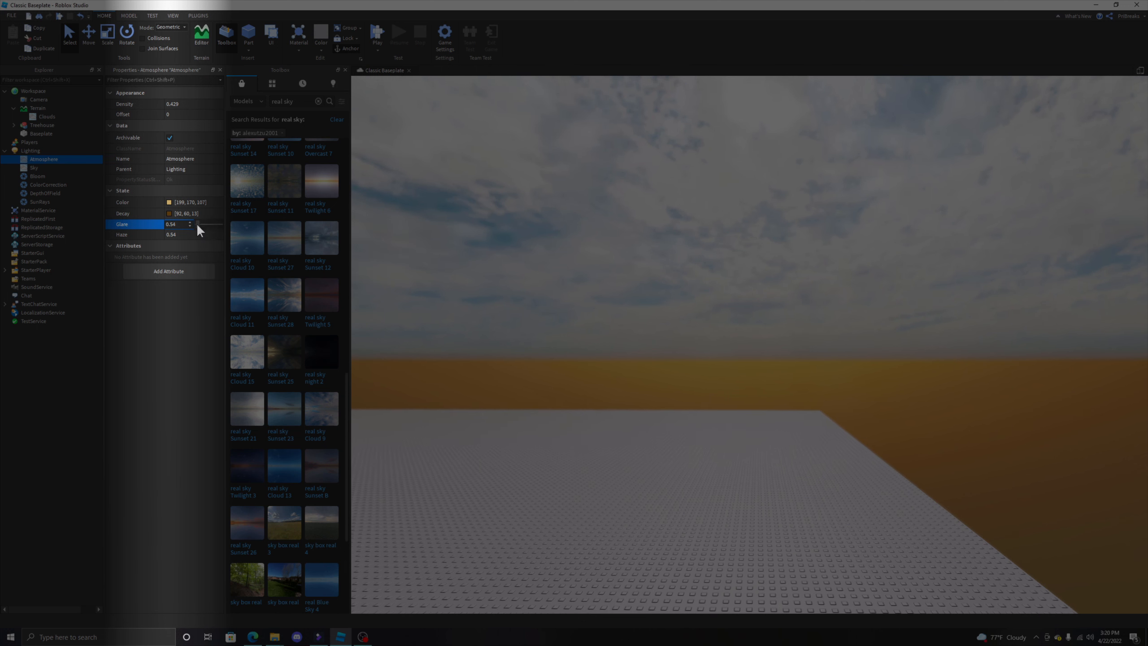
Try a Glare of 1.43 on the Atmosphere and check the horizon around the treehouse
drag(198, 224, 197, 224)
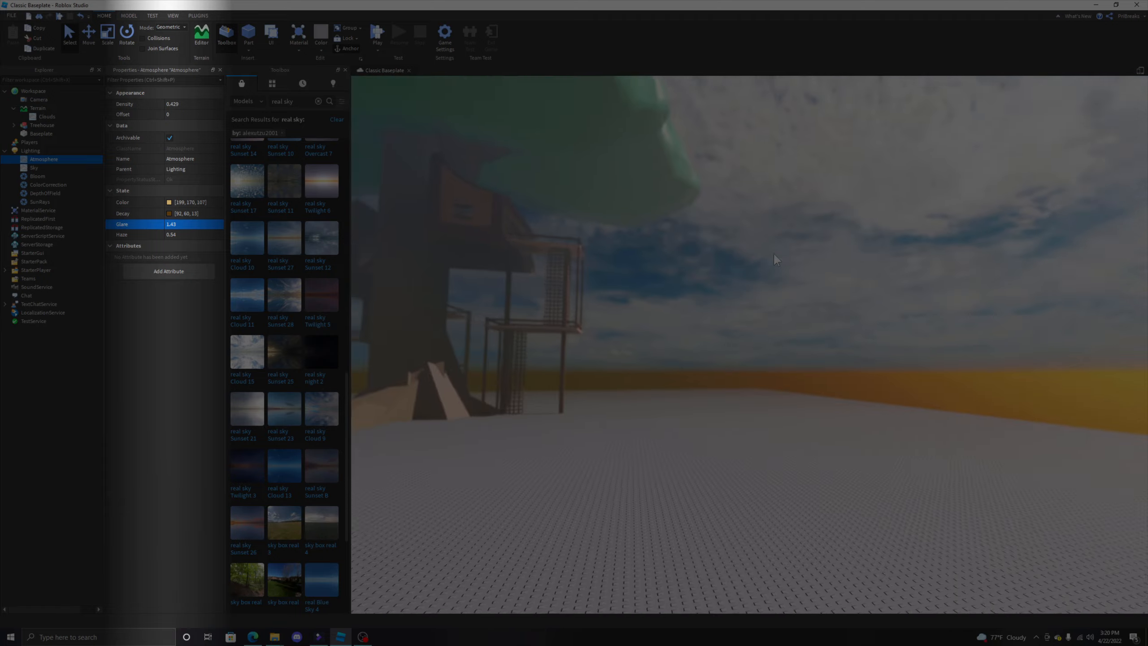
right_drag(836, 256, 835, 257)
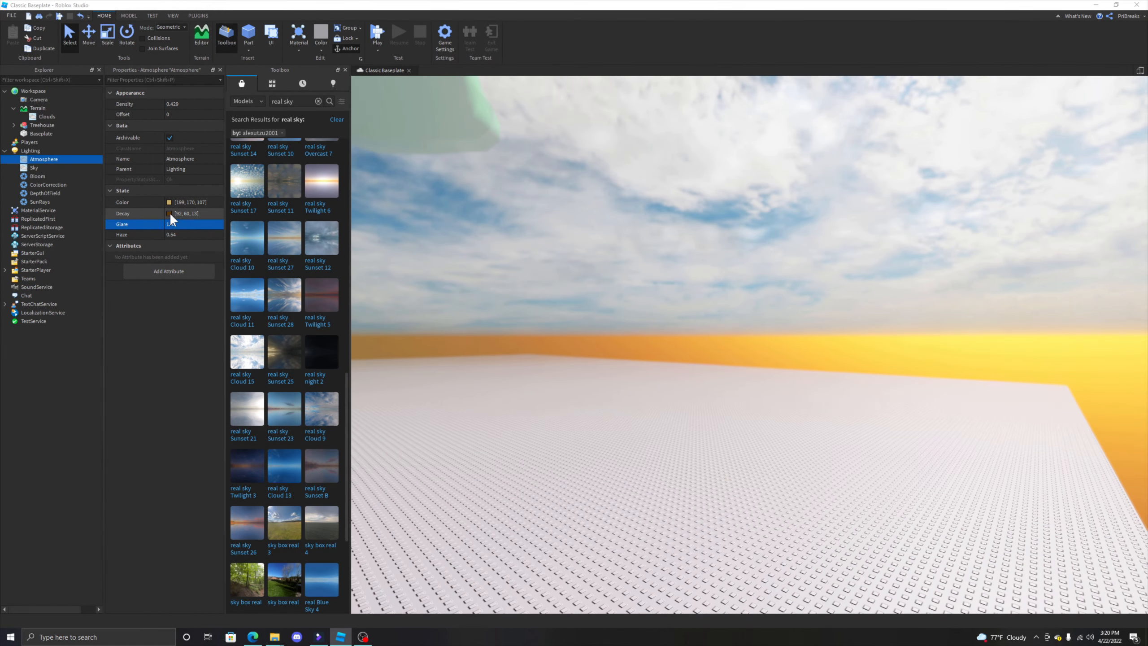
Change the Atmosphere's Decay to white (255, 255, 255) and inspect the haze around the treehouse
click(170, 212)
drag(631, 294, 678, 233)
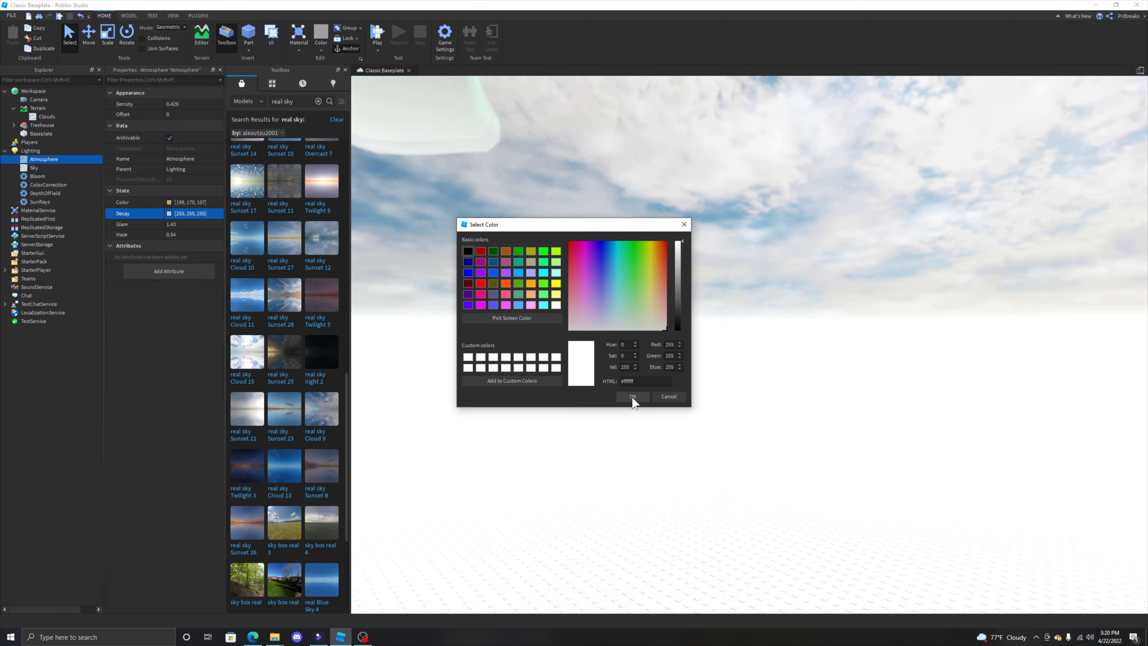
click(633, 396)
right_drag(664, 376, 664, 377)
key(d)
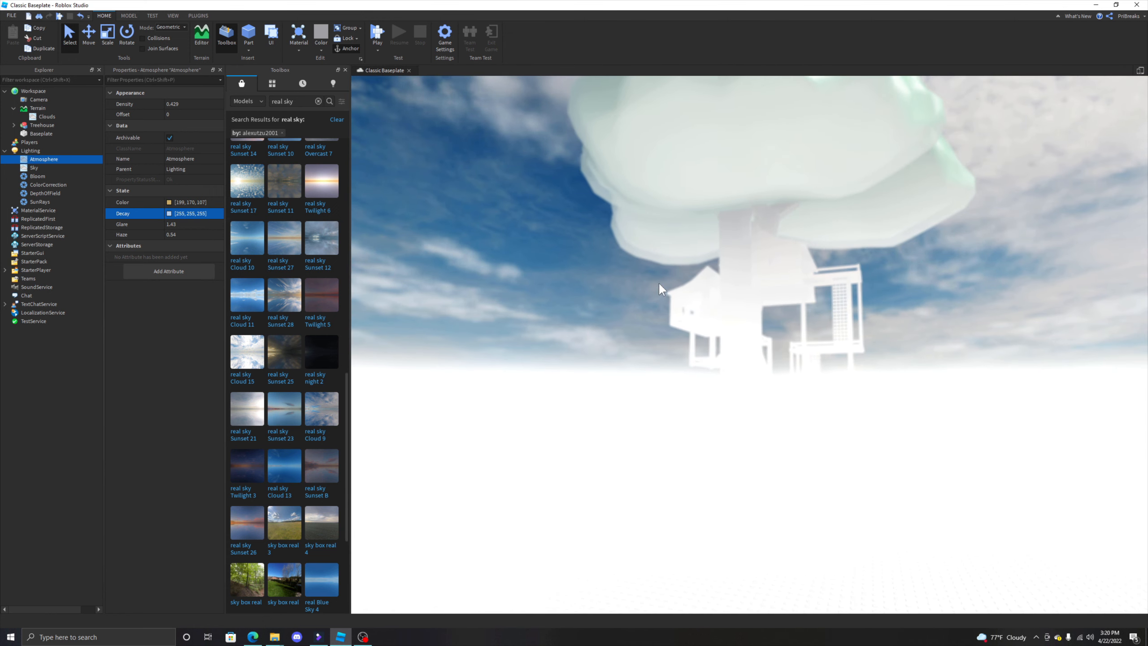
Change the Atmosphere's Color to white (255, 255, 255)
click(169, 203)
drag(651, 309, 691, 352)
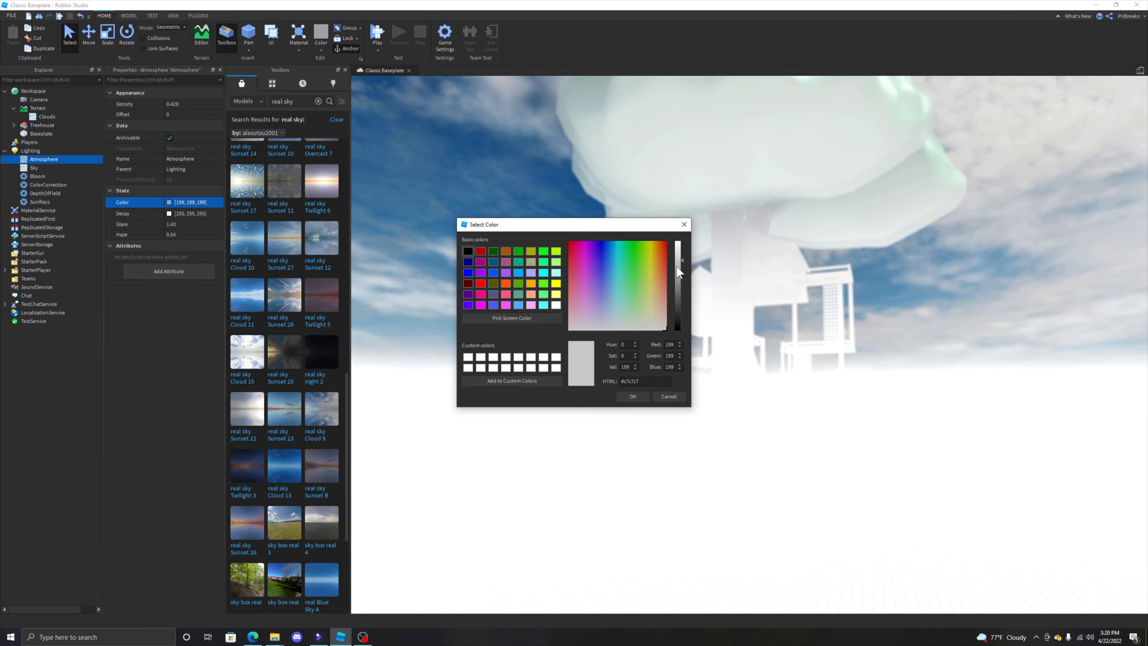
drag(678, 266, 681, 209)
click(625, 395)
Lower the Atmosphere's Glare to 0.18 and its Density to 0.232, checking the treehouse up close
click(204, 223)
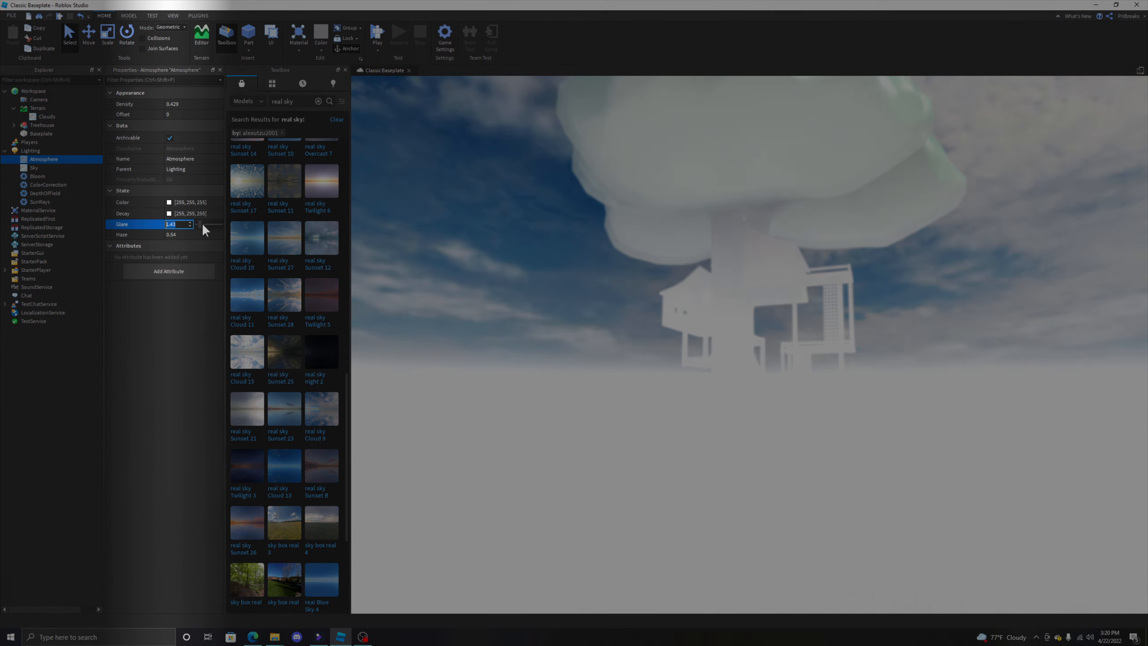
drag(202, 223, 196, 224)
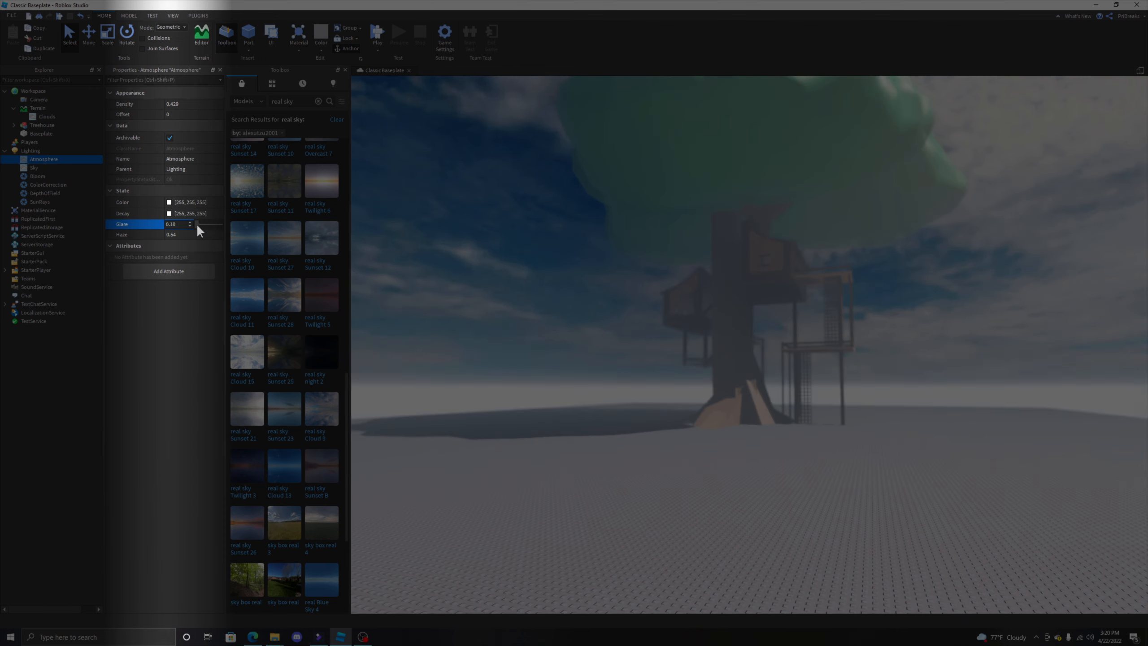
click(208, 103)
drag(208, 102, 201, 105)
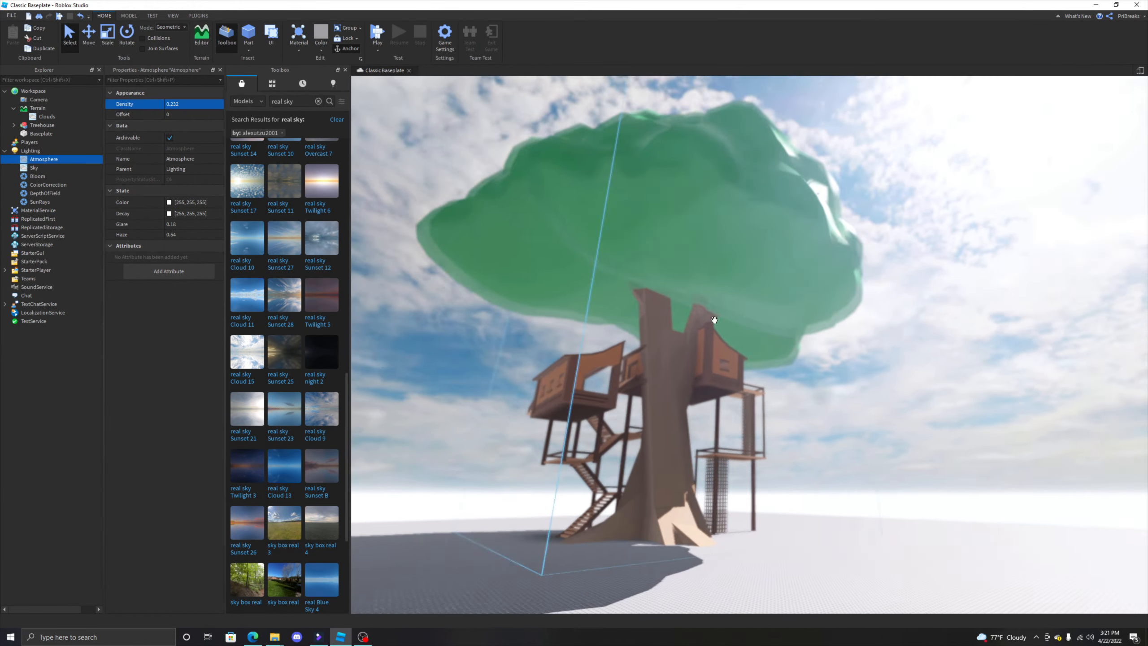
key(w)
right_drag(715, 320, 815, 354)
key(s)
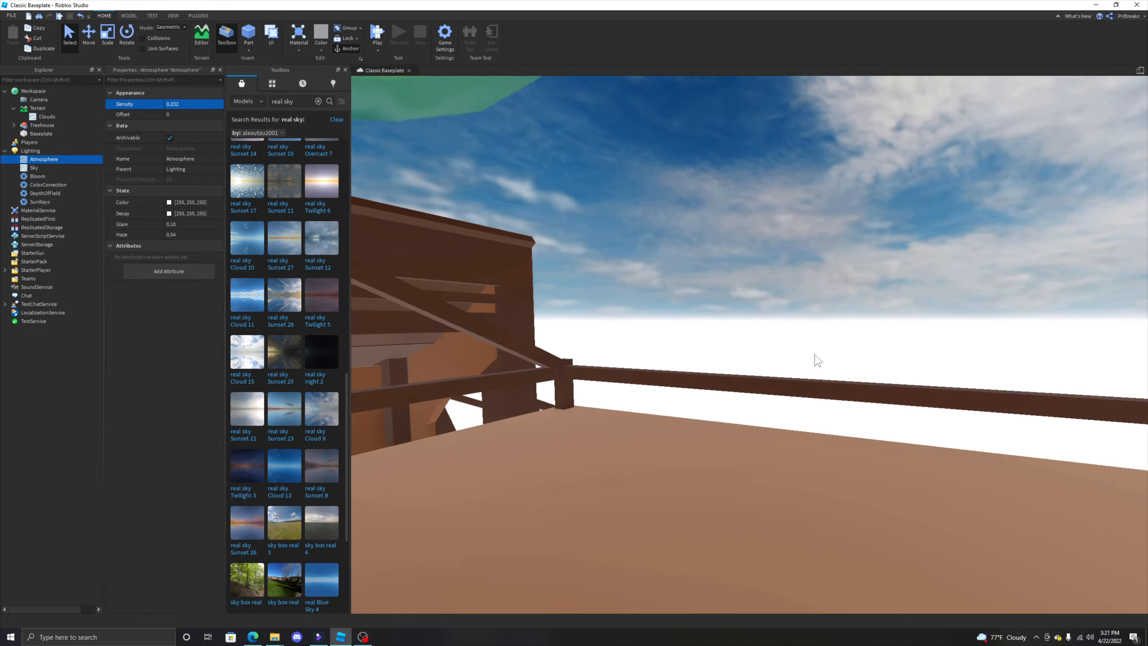
Playtest the place, running the character around the treehouse to examine the sunlight, clouds and bloom
key(w)
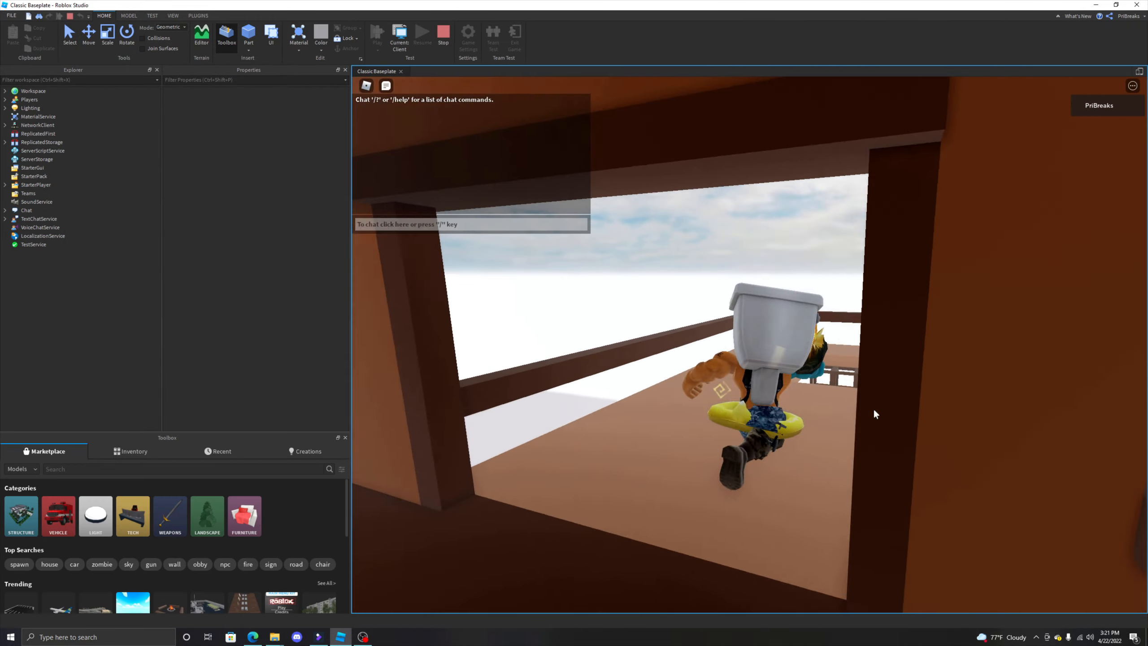
key(w)
right_drag(874, 409, 641, 377)
right_drag(750, 344, 780, 342)
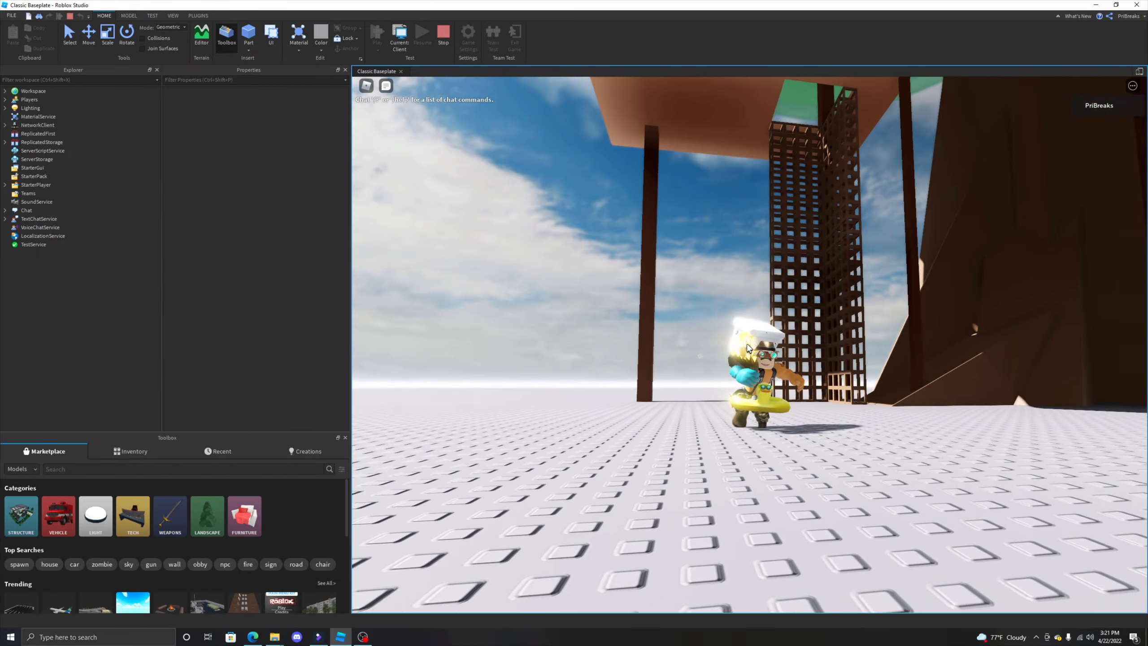
key(w)
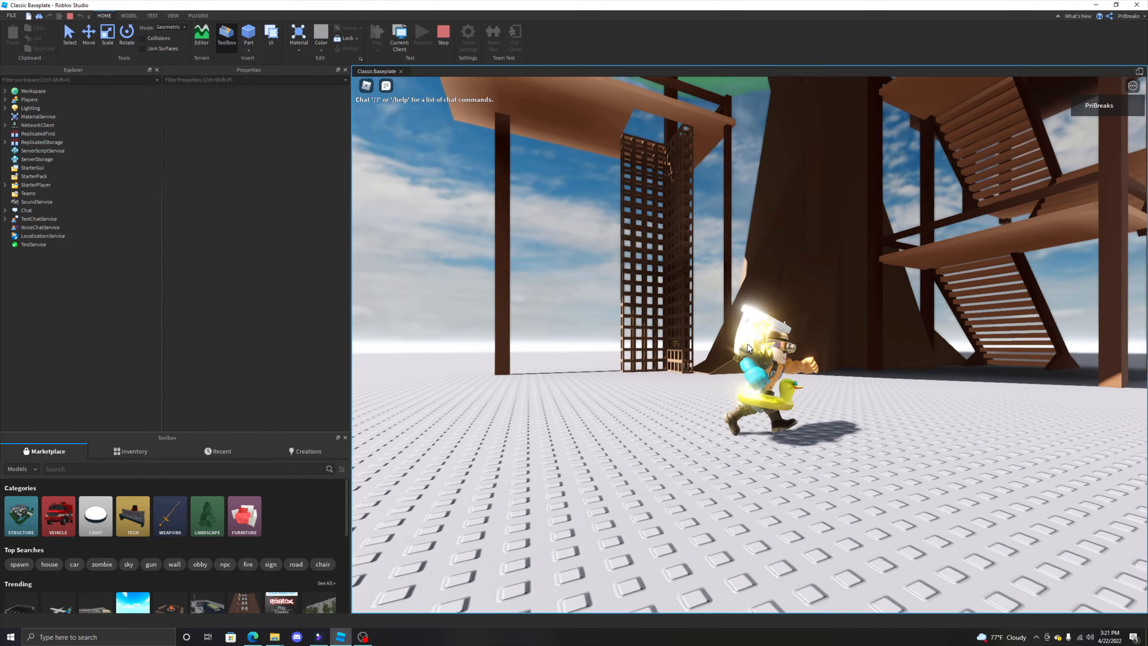
right_drag(750, 348, 746, 348)
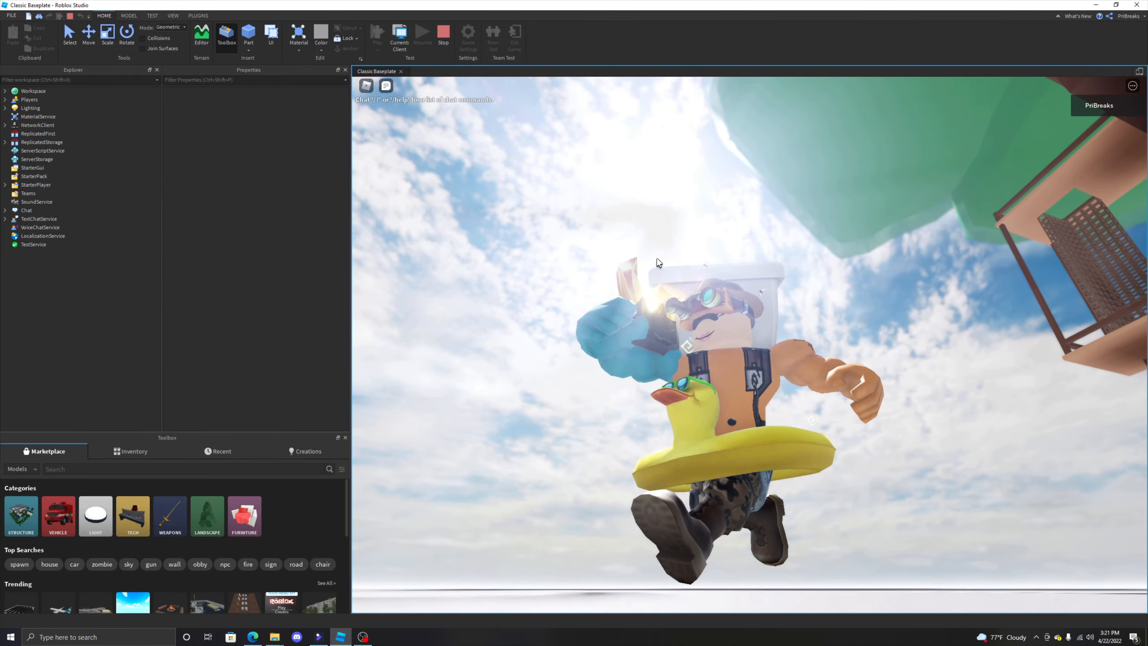
key(a)
key(d)
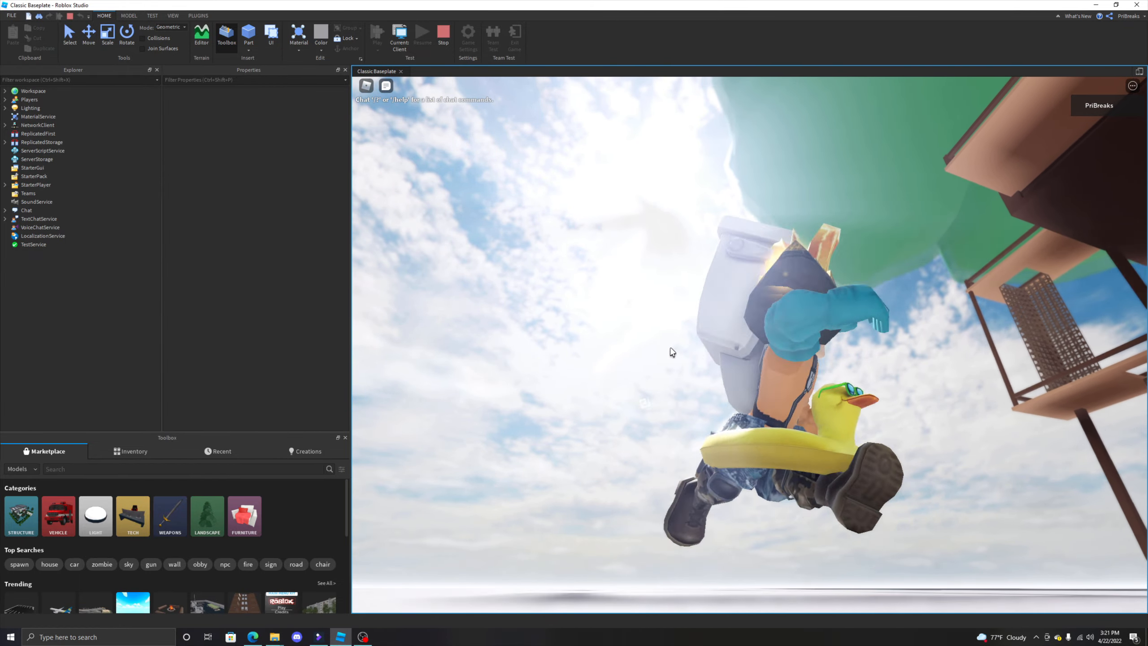
key(s)
right_drag(703, 344, 704, 344)
key(w)
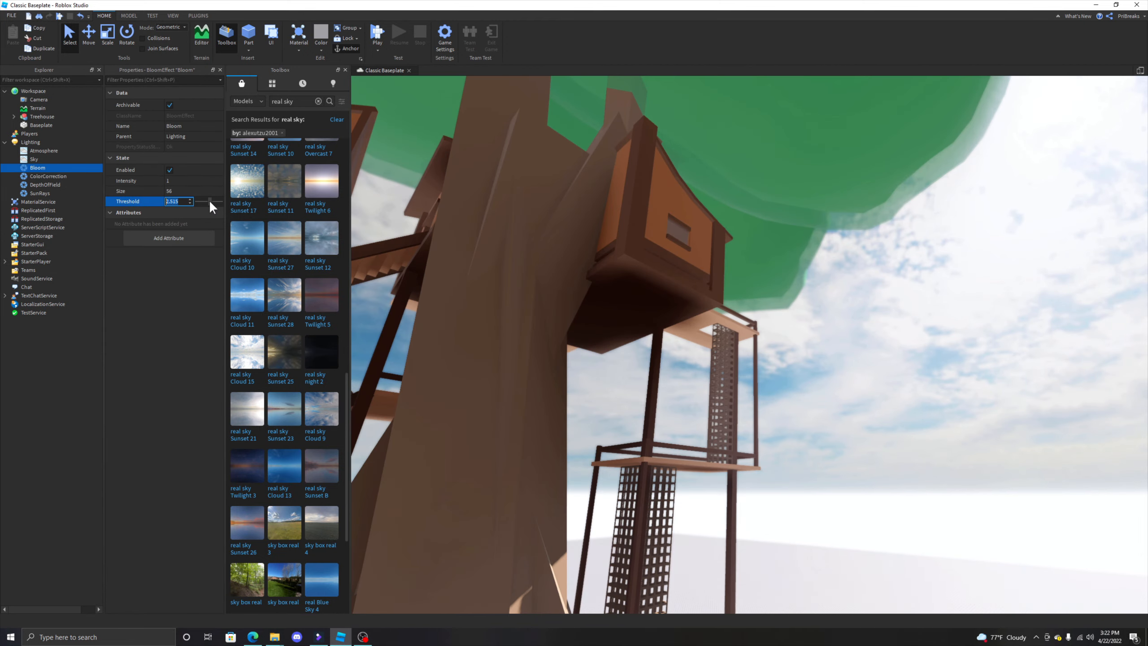
Fine-tune the Bloom effect's Threshold and playtest again to examine the glow on the character, shadows and sky
drag(211, 203, 212, 204)
key(F5)
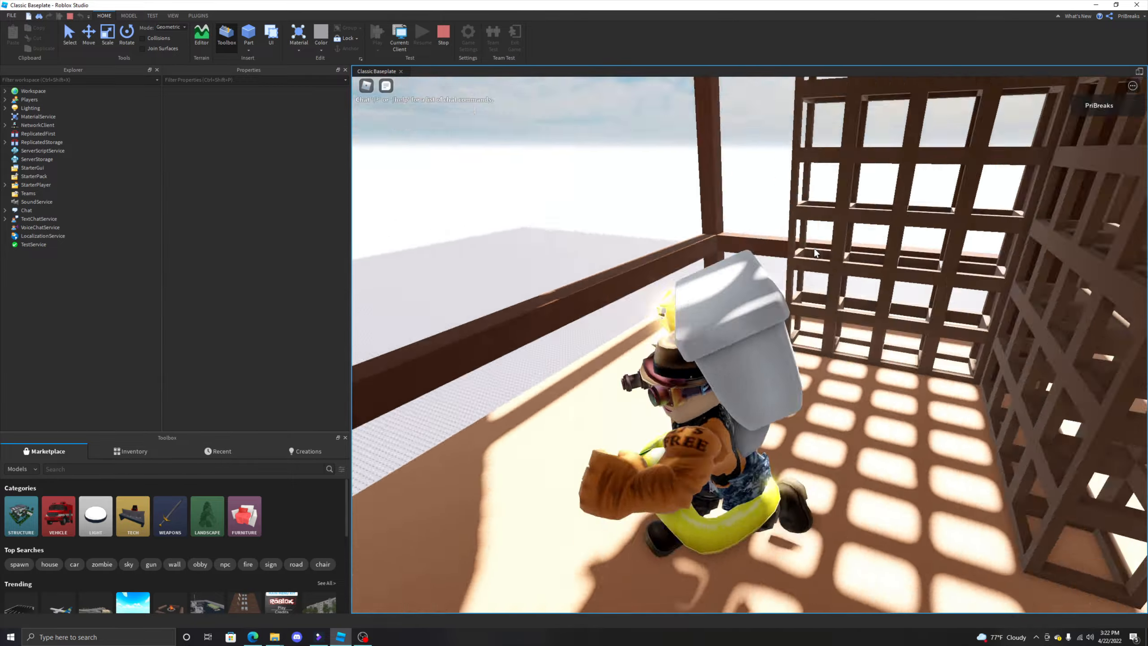
right_drag(814, 249, 889, 325)
key(s)
scroll(889, 325, up, 5)
scroll(751, 346, down, 3)
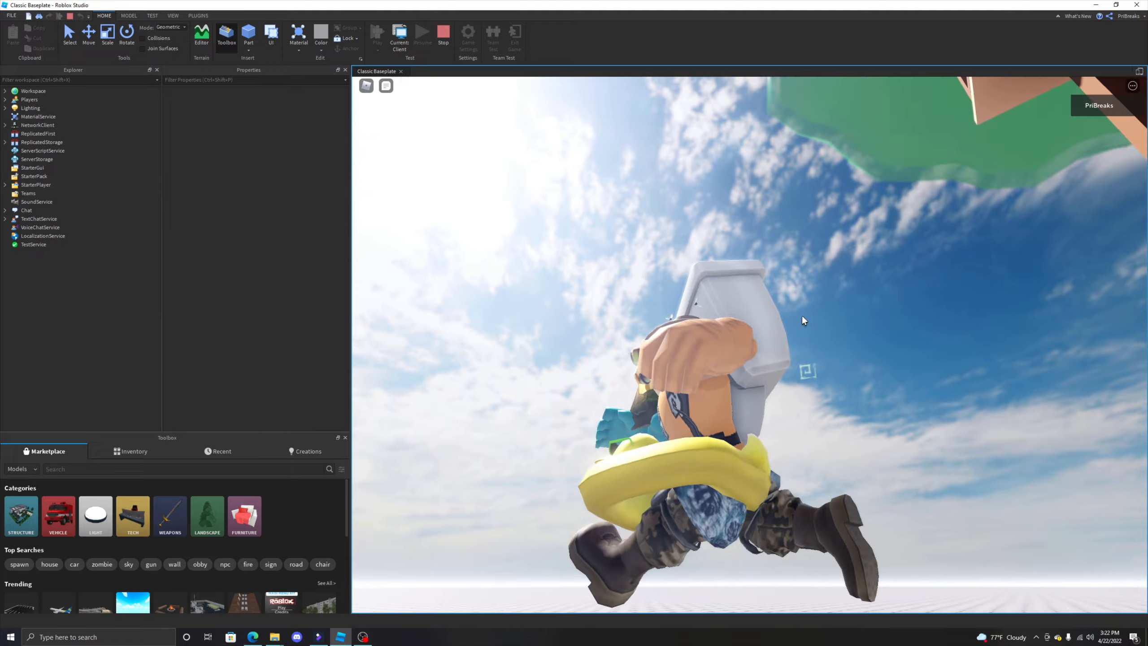